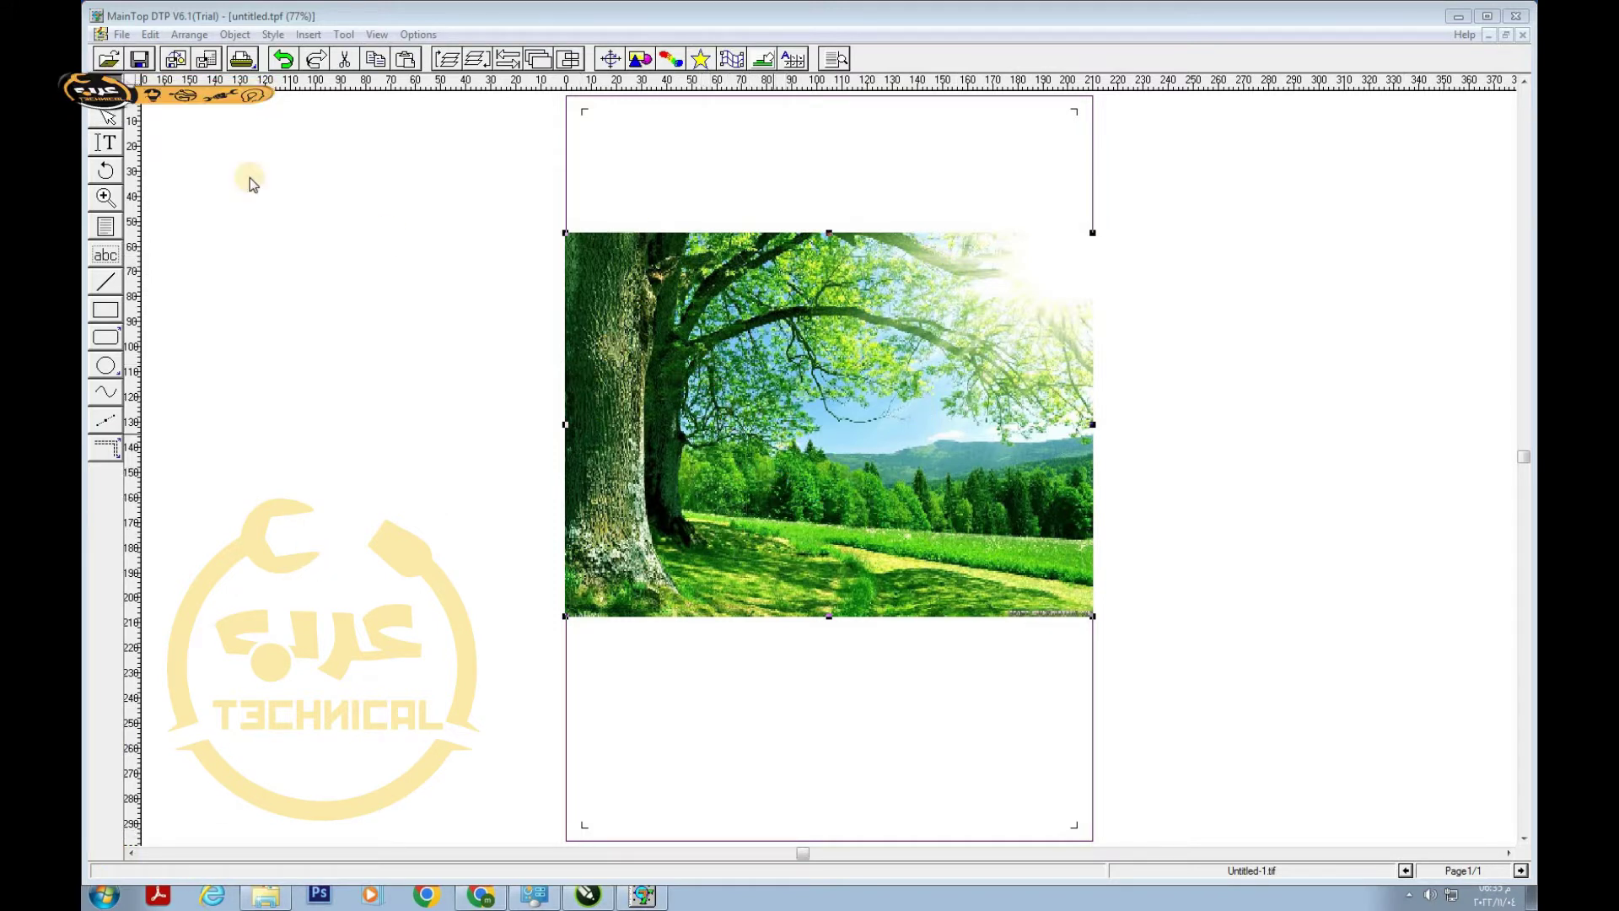
# Install a custom printer from the easyjet file in the desktop's i3200-2H pigment ink 6pass folder
pyautogui.click(121, 35)
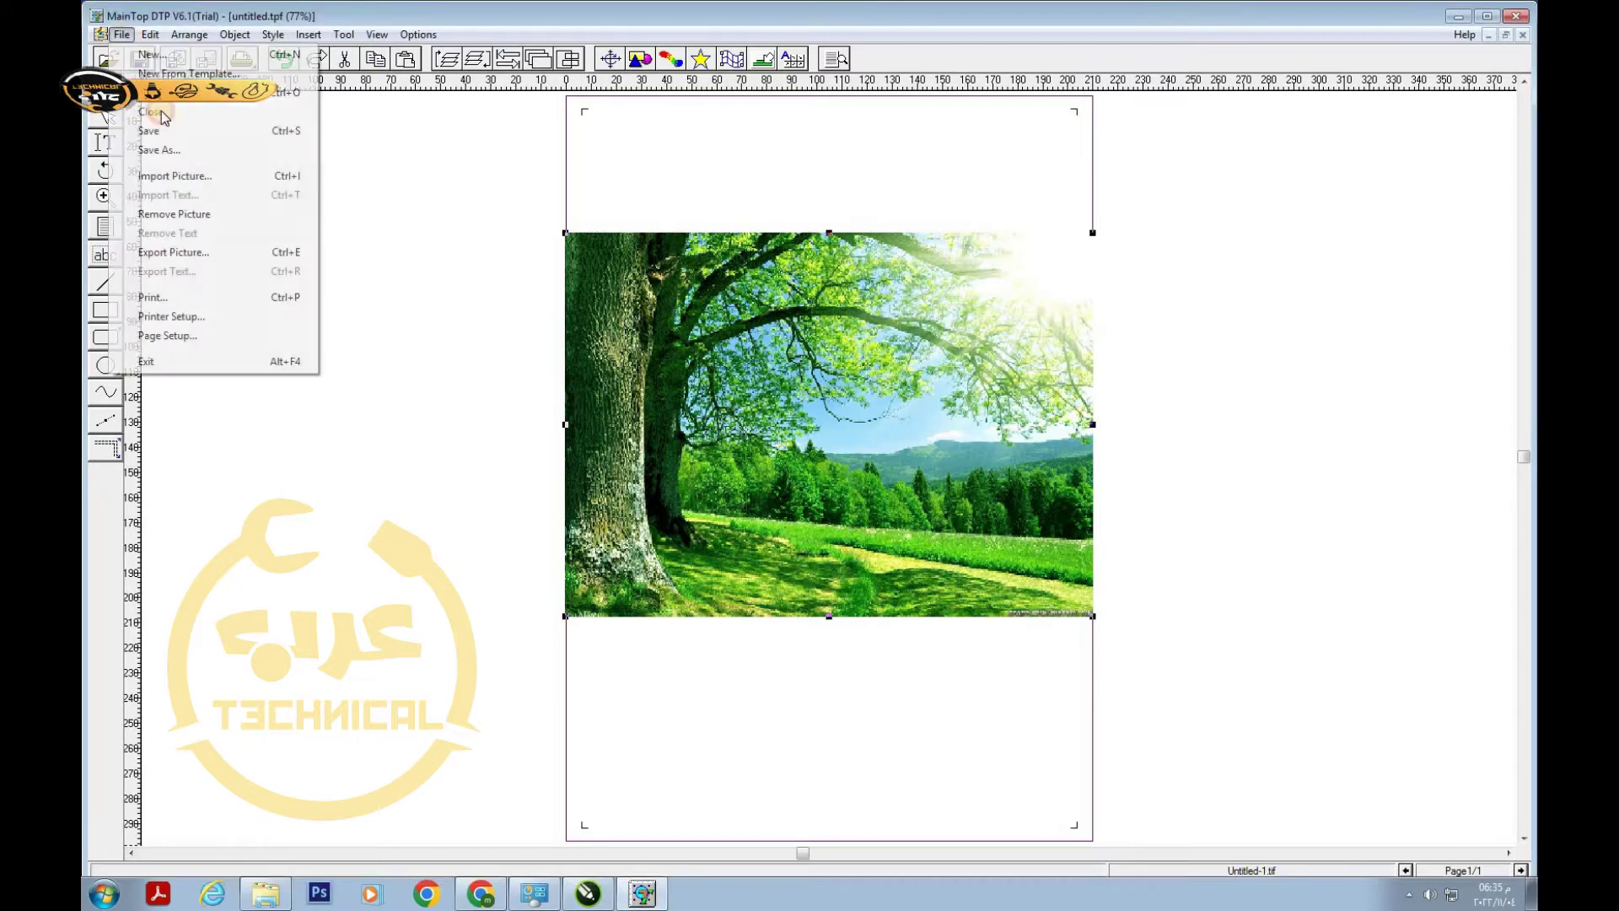
pyautogui.click(268, 316)
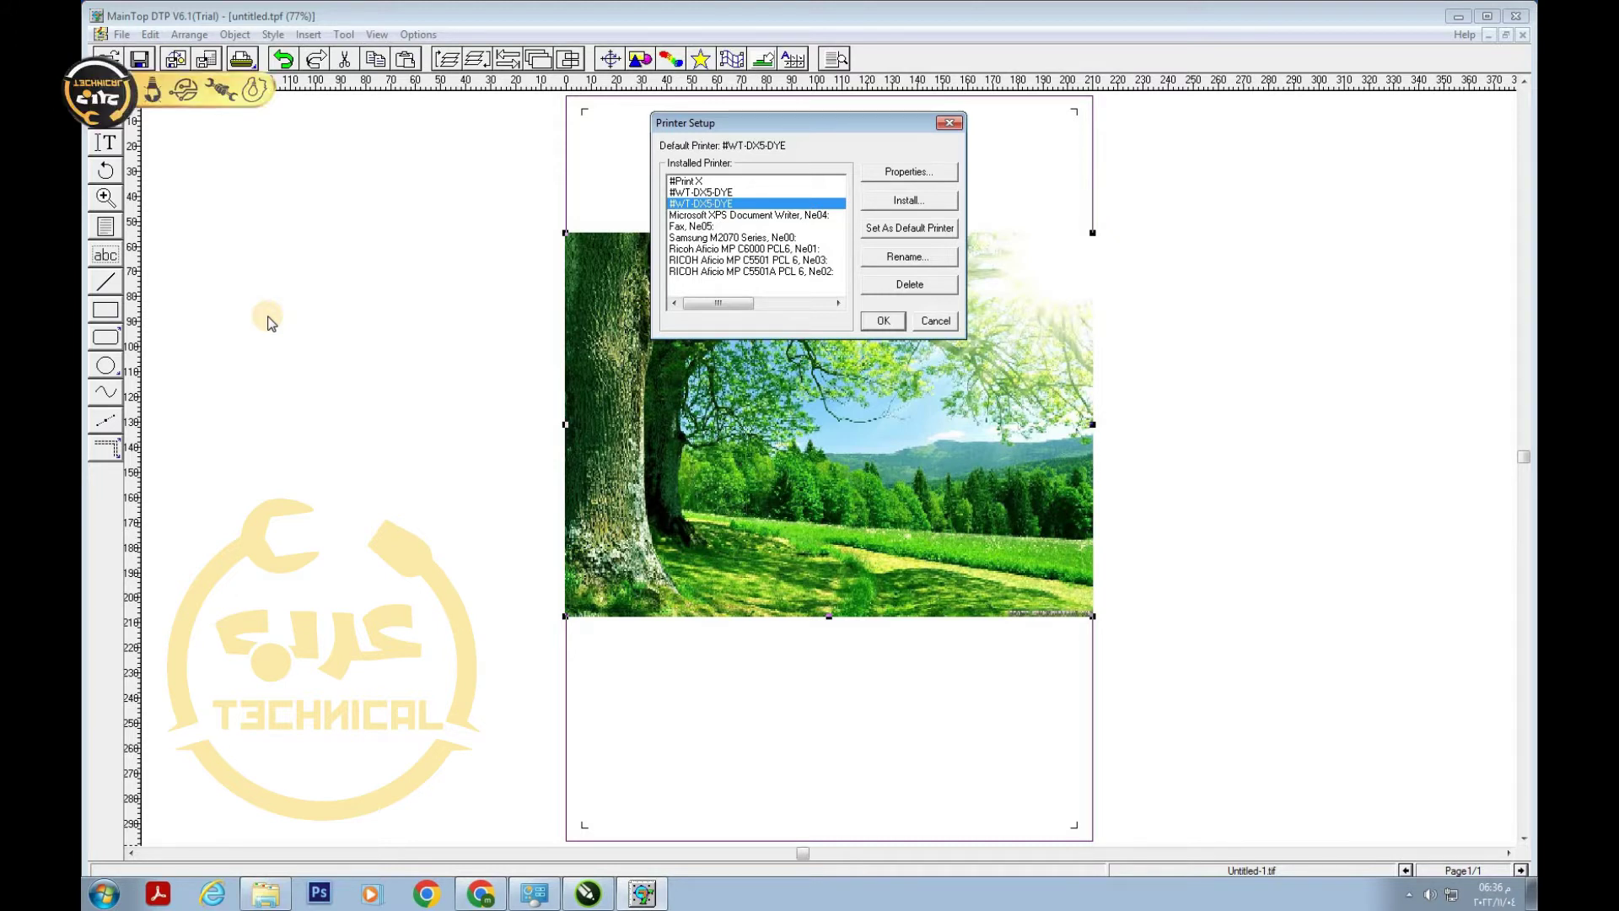
pyautogui.click(915, 206)
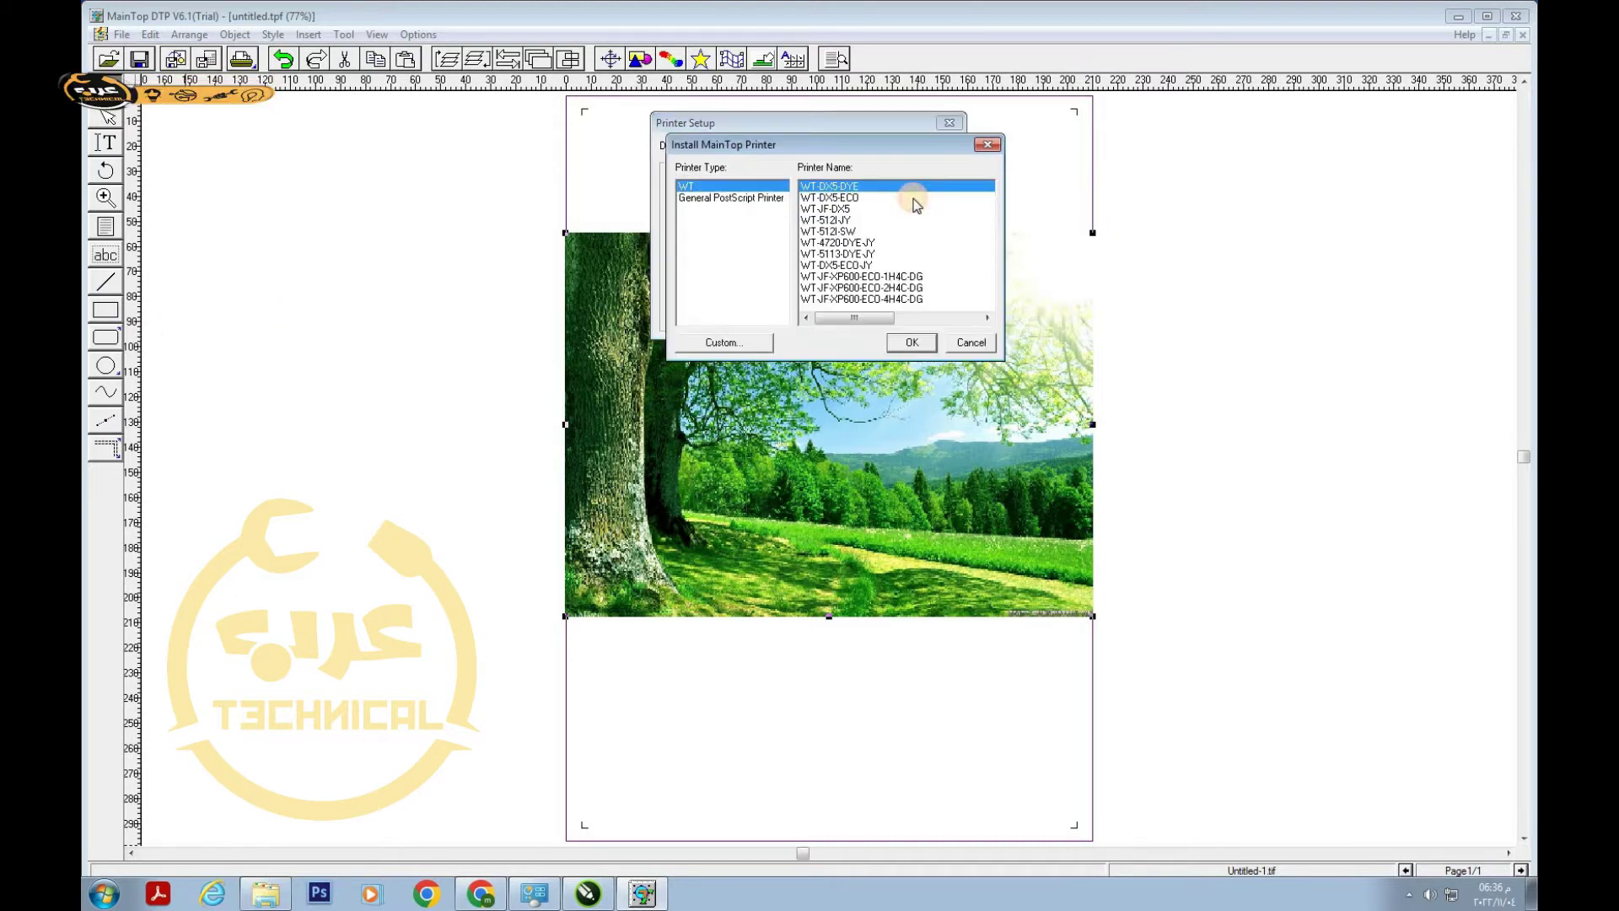
pyautogui.click(715, 345)
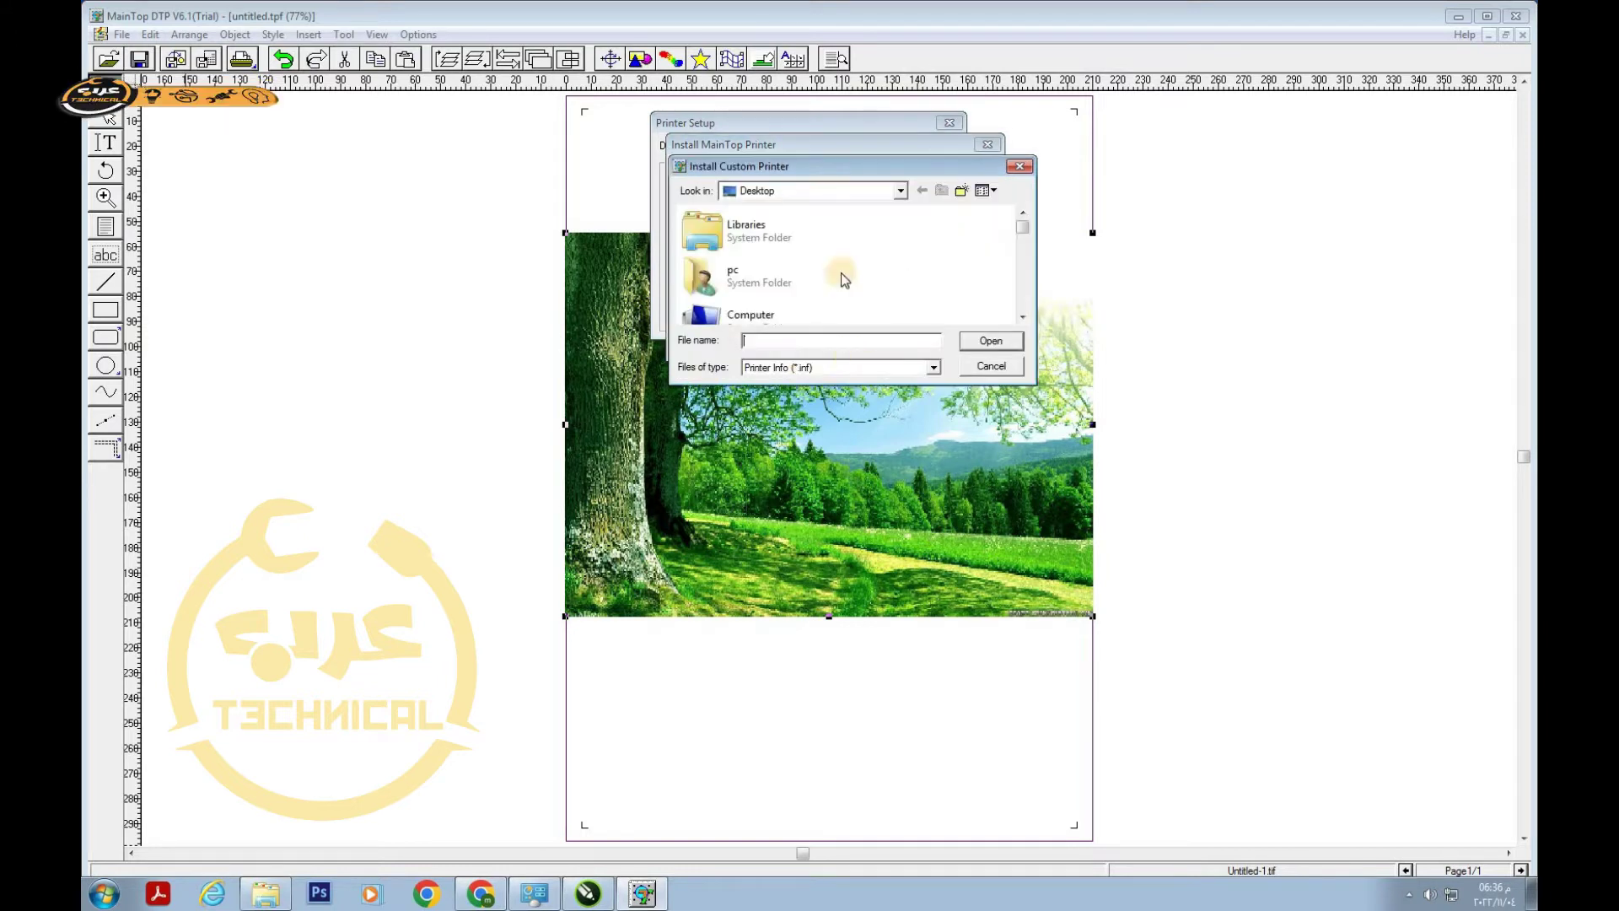
pyautogui.moveTo(1023, 224); pyautogui.dragTo(1000, 284)
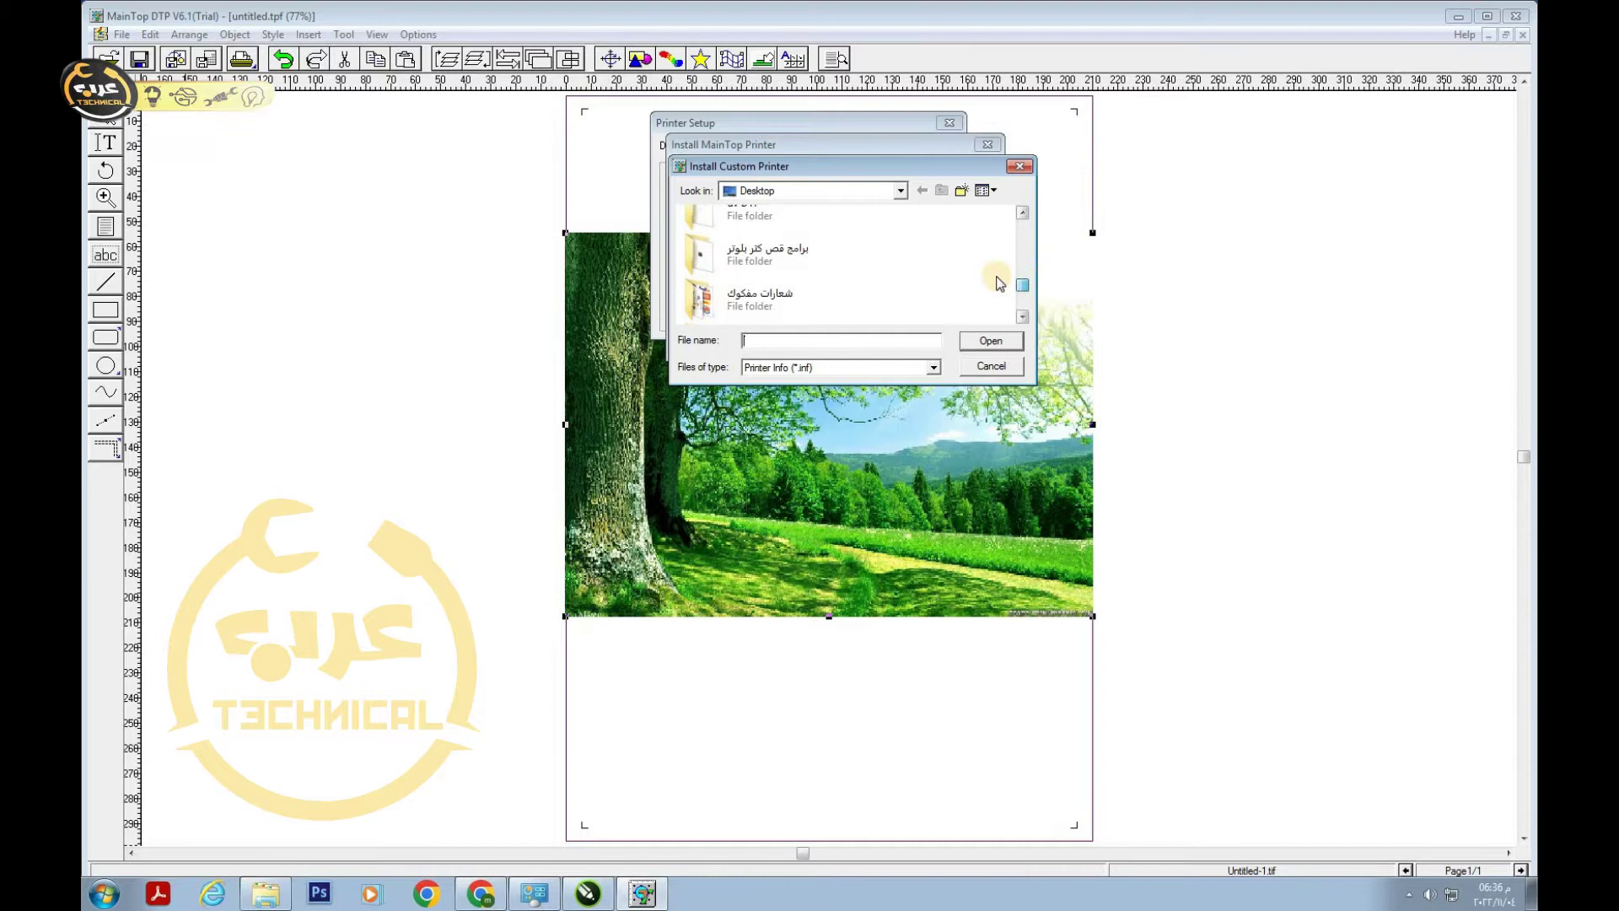
pyautogui.doubleClick(761, 217)
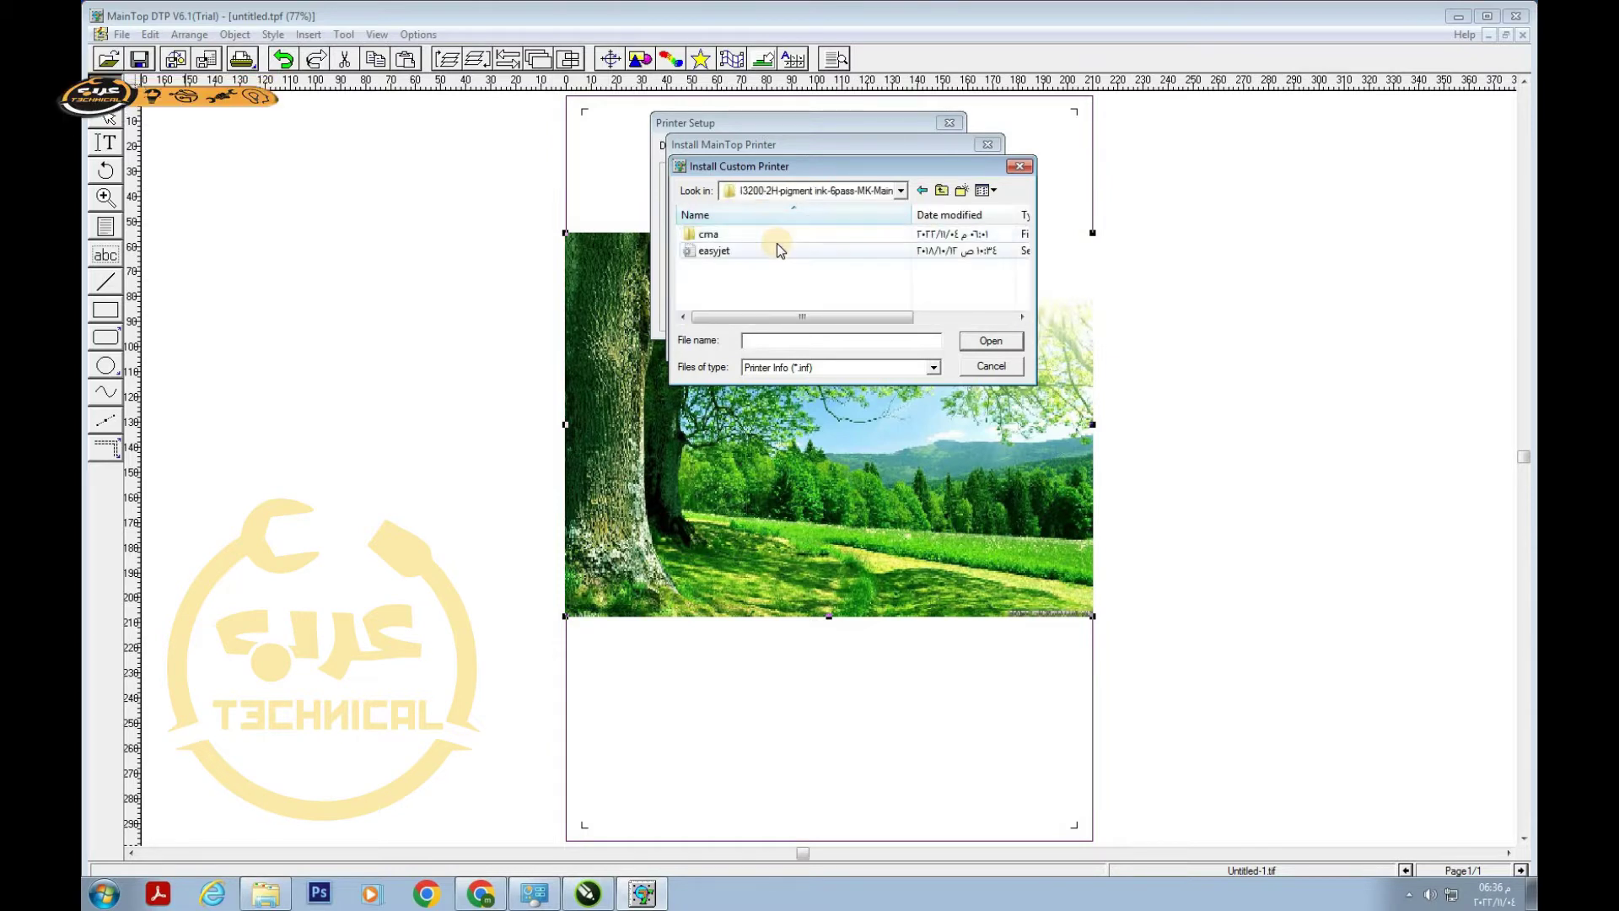
pyautogui.doubleClick(759, 251)
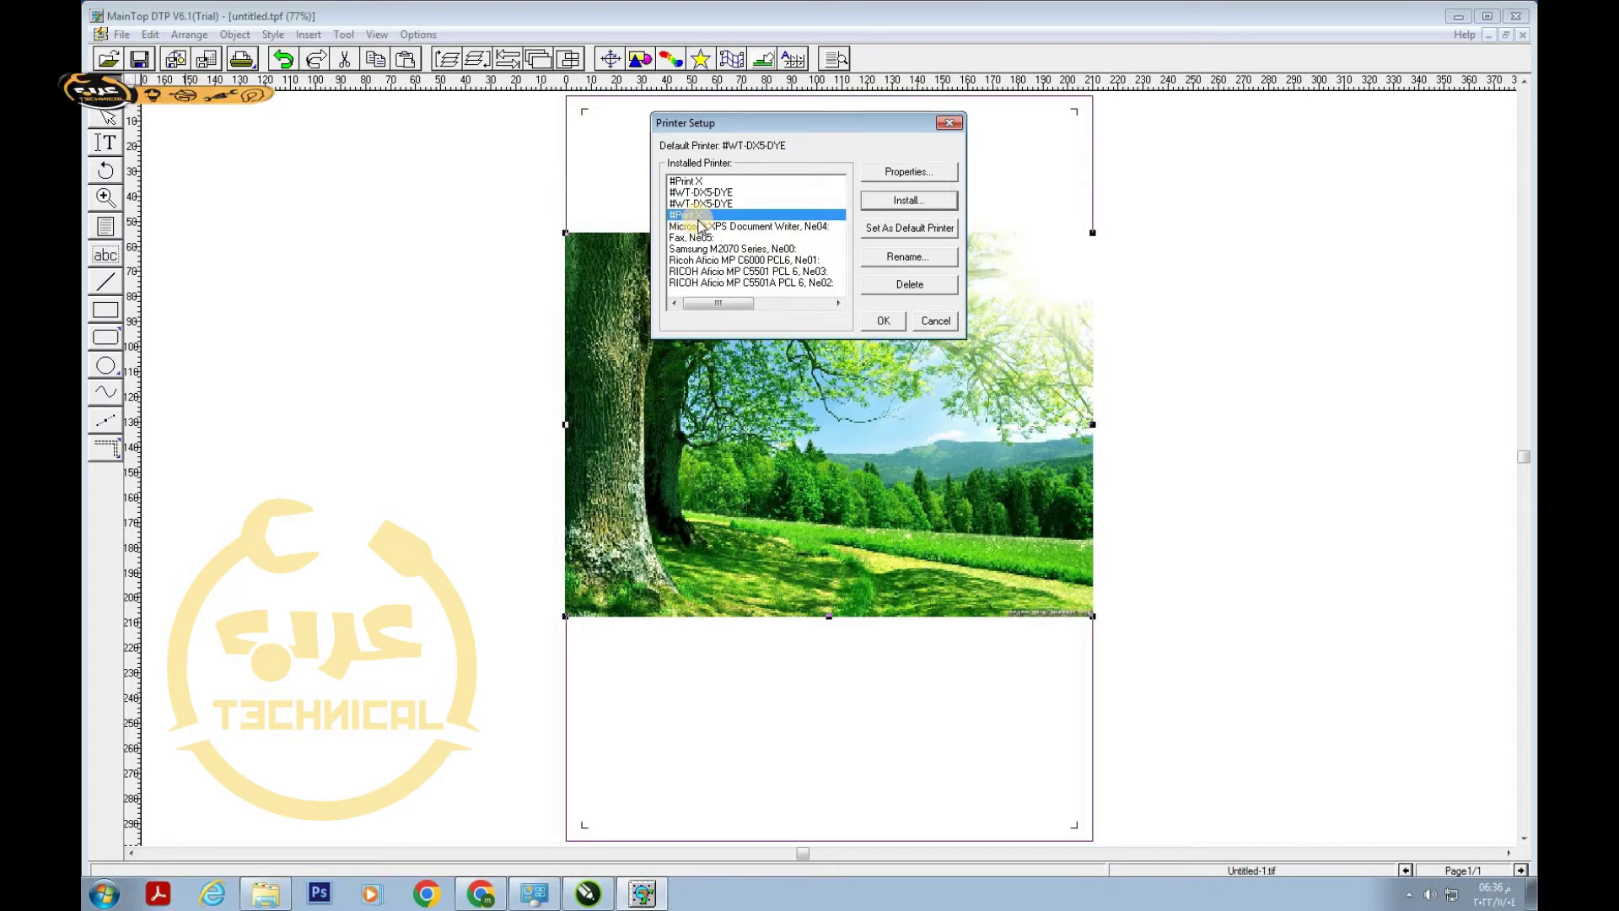
# Set the newly installed #Print X printer as the default and accept the printer setup
pyautogui.click(792, 214)
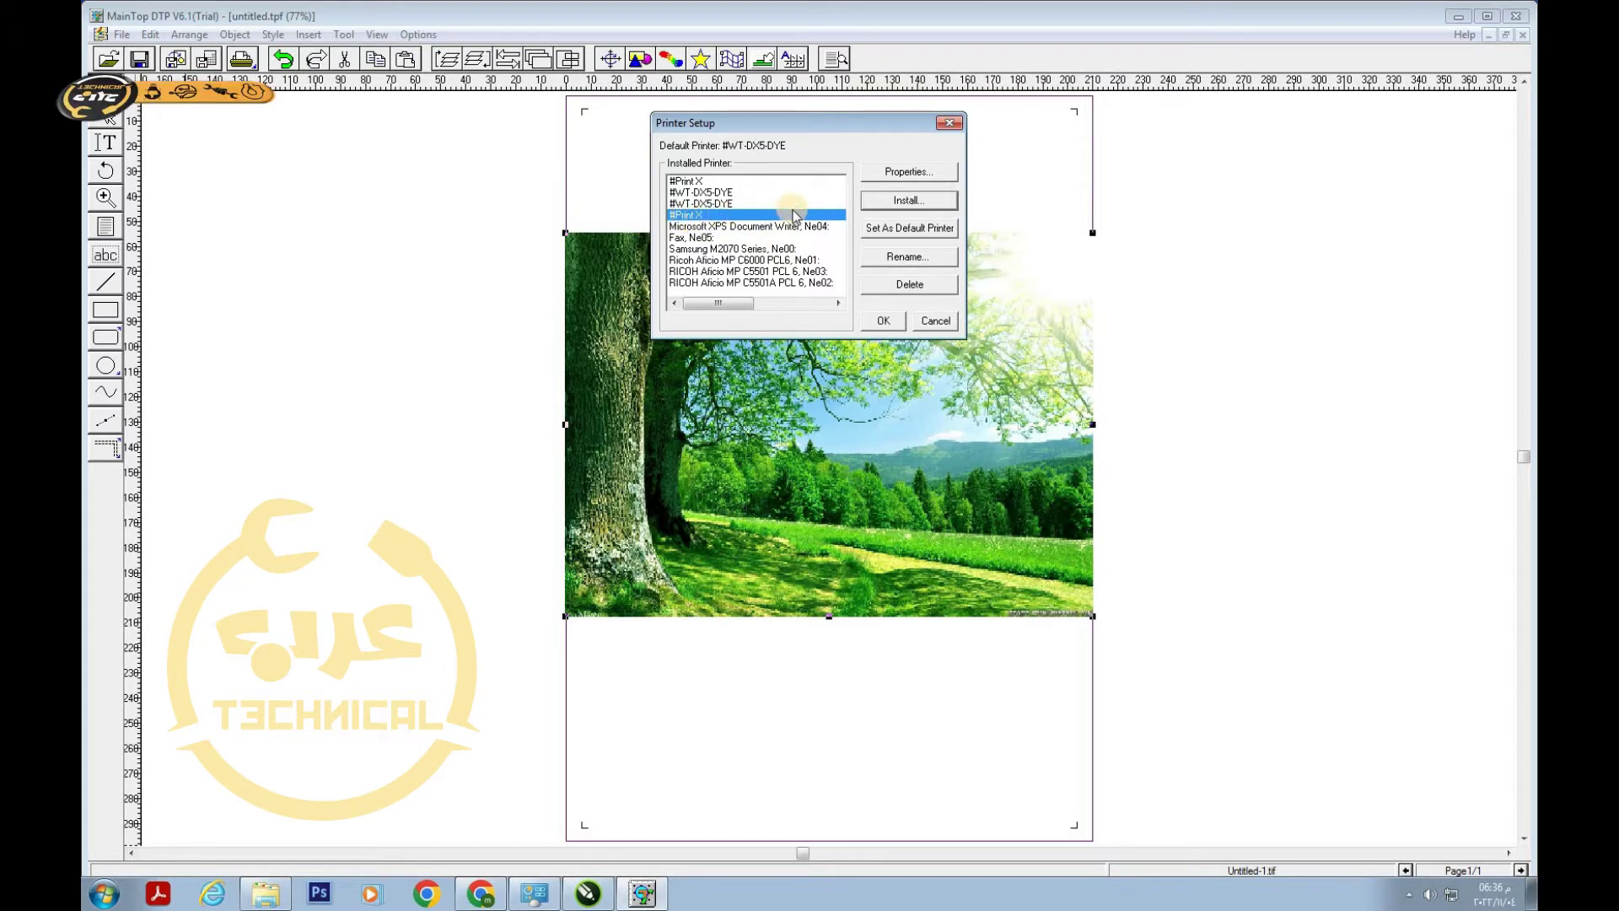
pyautogui.click(909, 205)
pyautogui.click(902, 234)
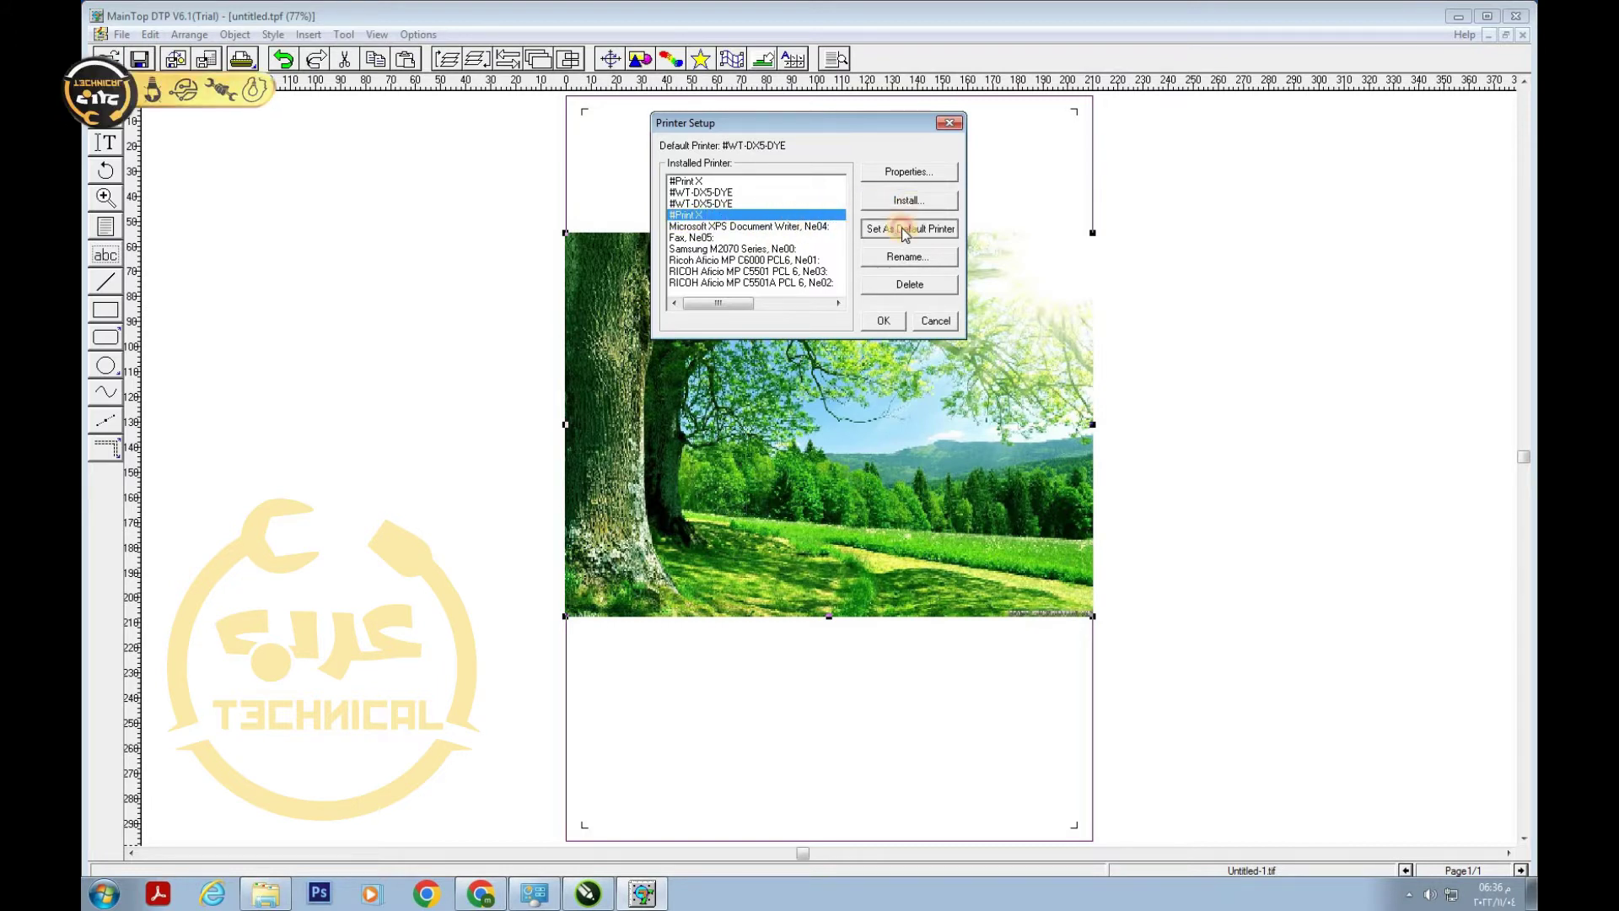
pyautogui.click(684, 217)
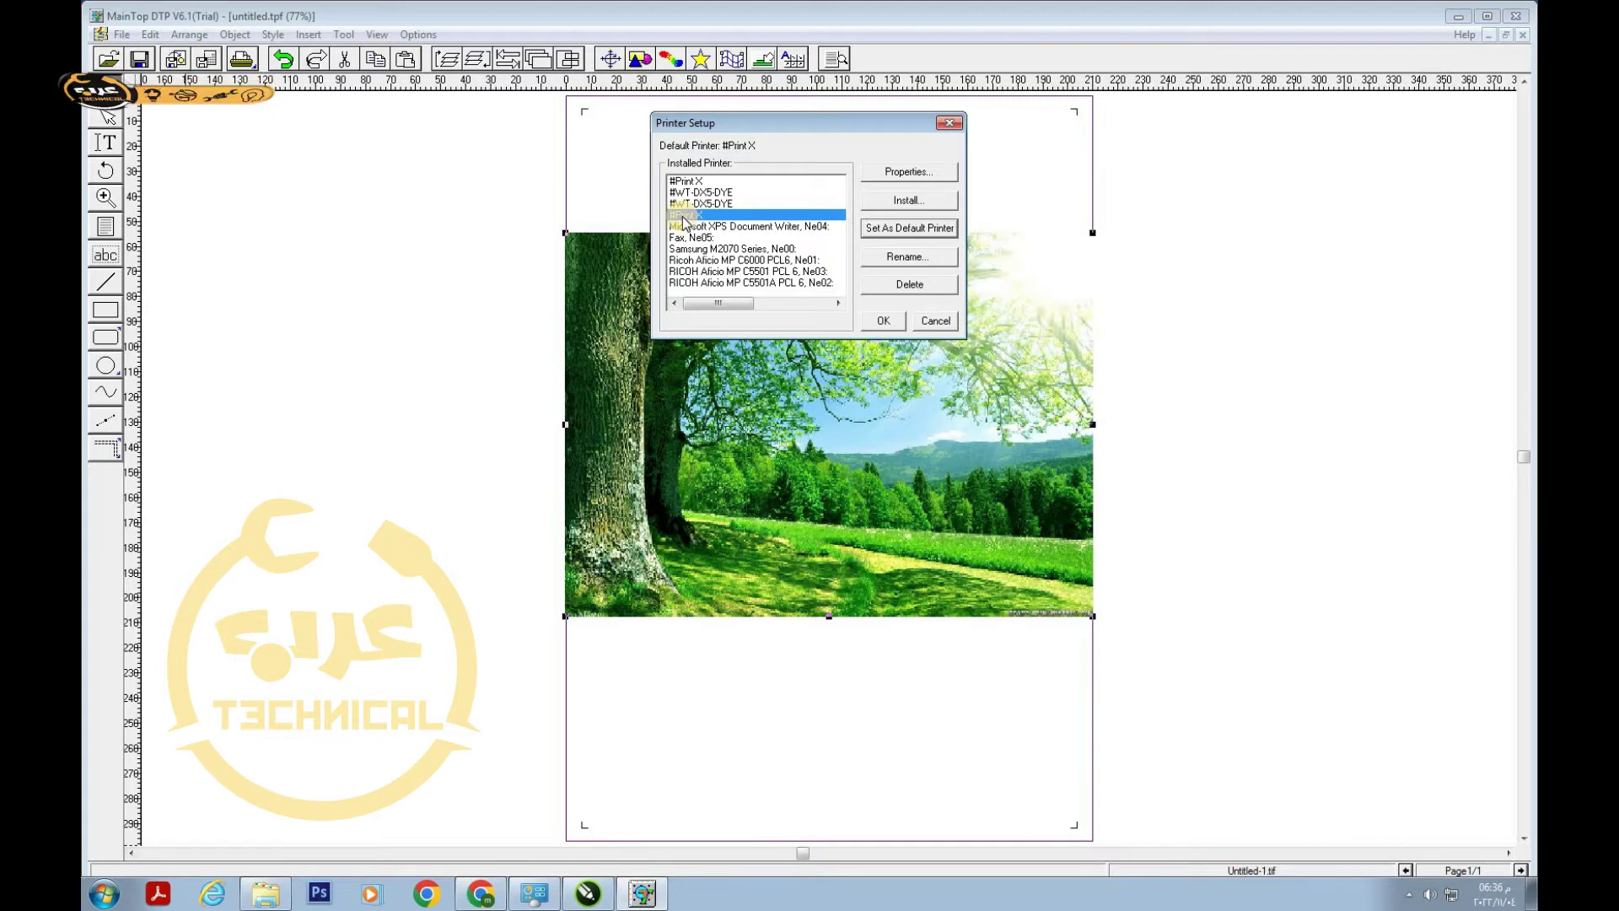
pyautogui.click(936, 323)
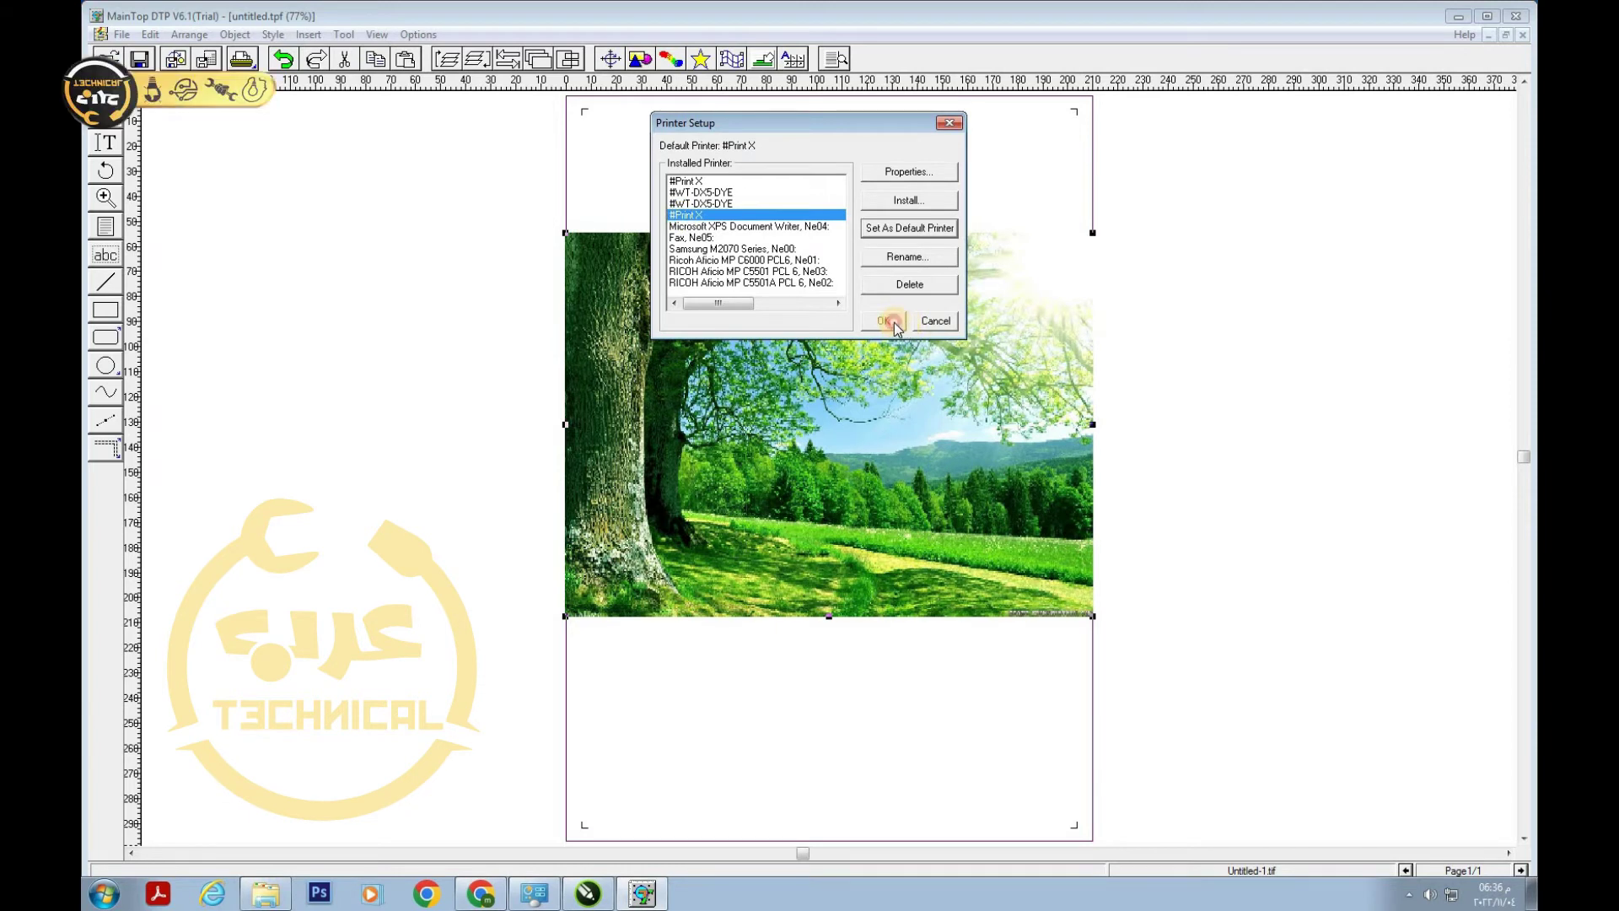
pyautogui.click(894, 322)
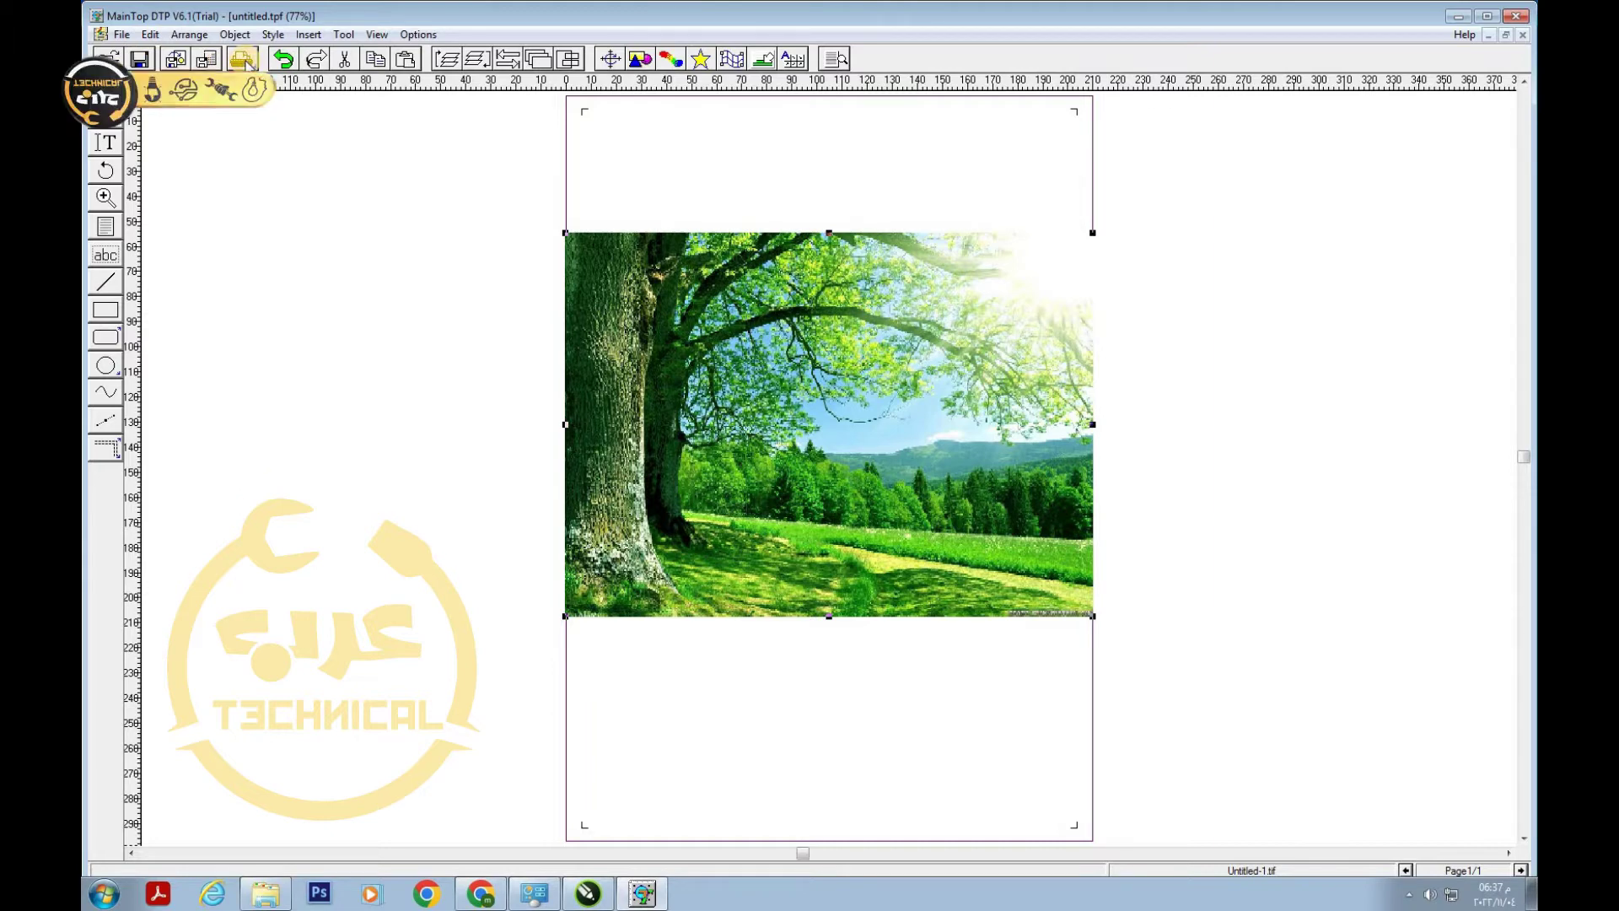
# Open the Print X properties for the print job and select Print X as the print port
pyautogui.click(244, 62)
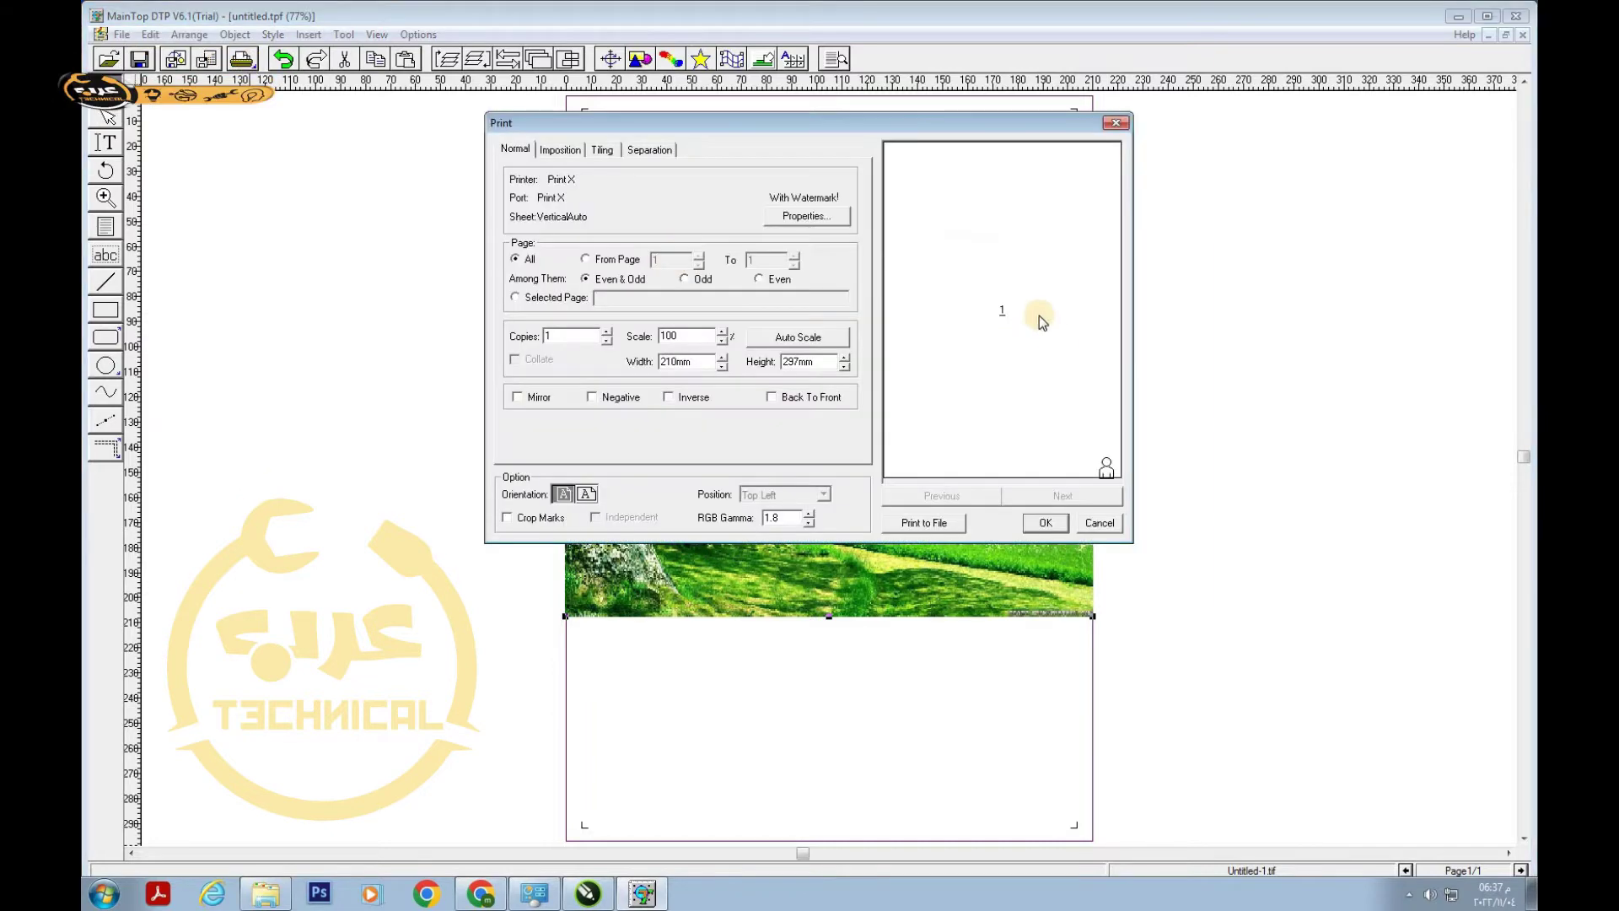
pyautogui.click(811, 211)
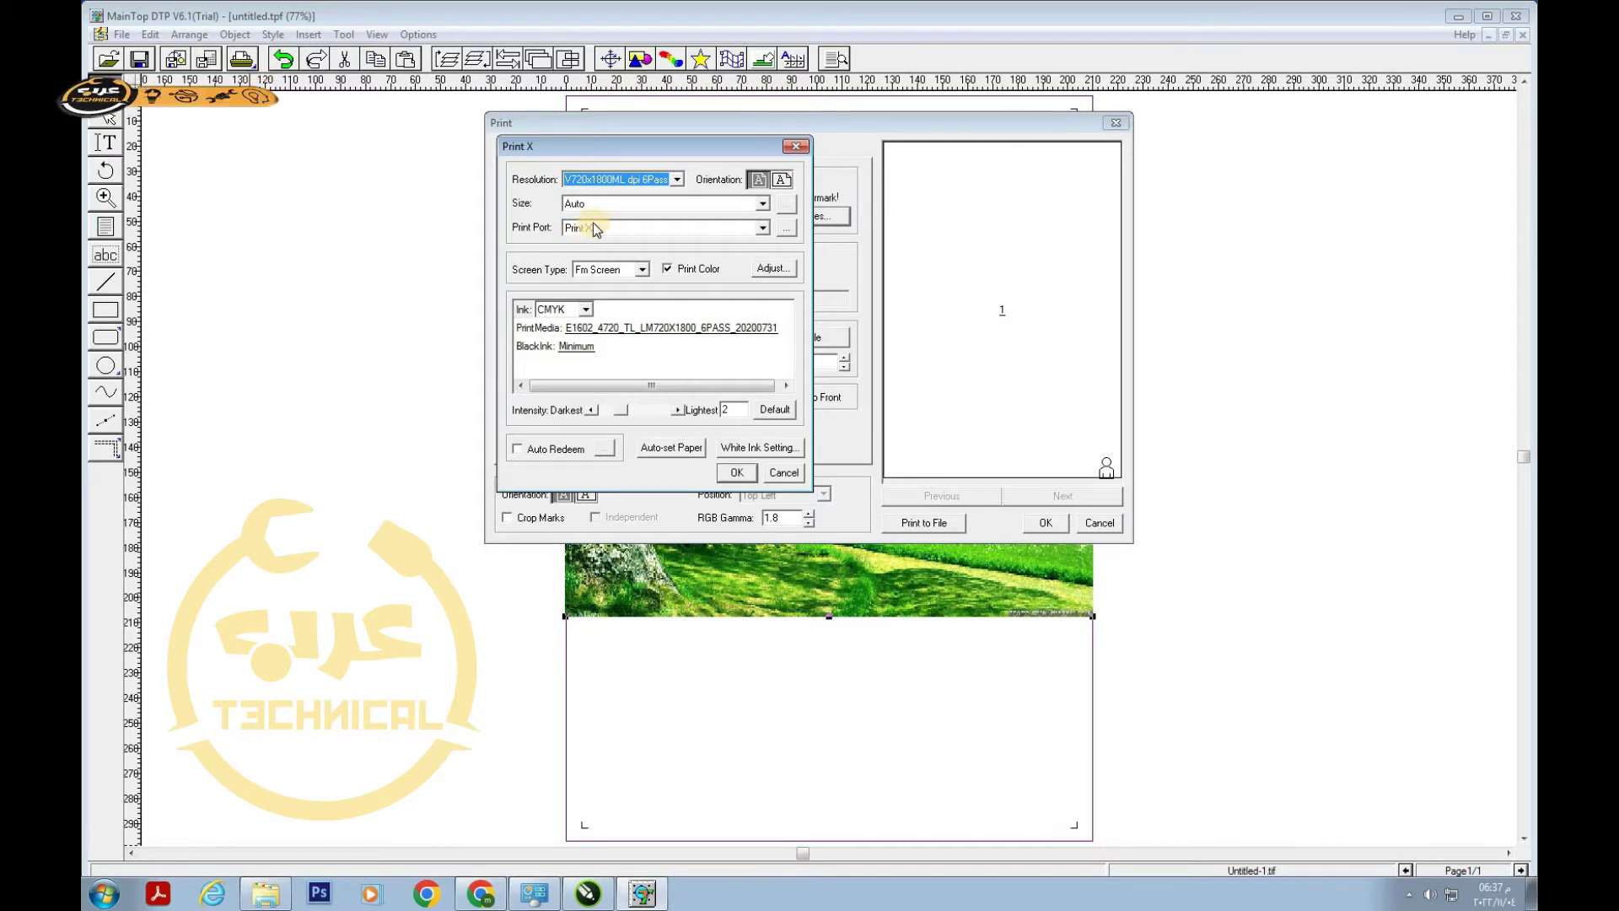
pyautogui.click(758, 228)
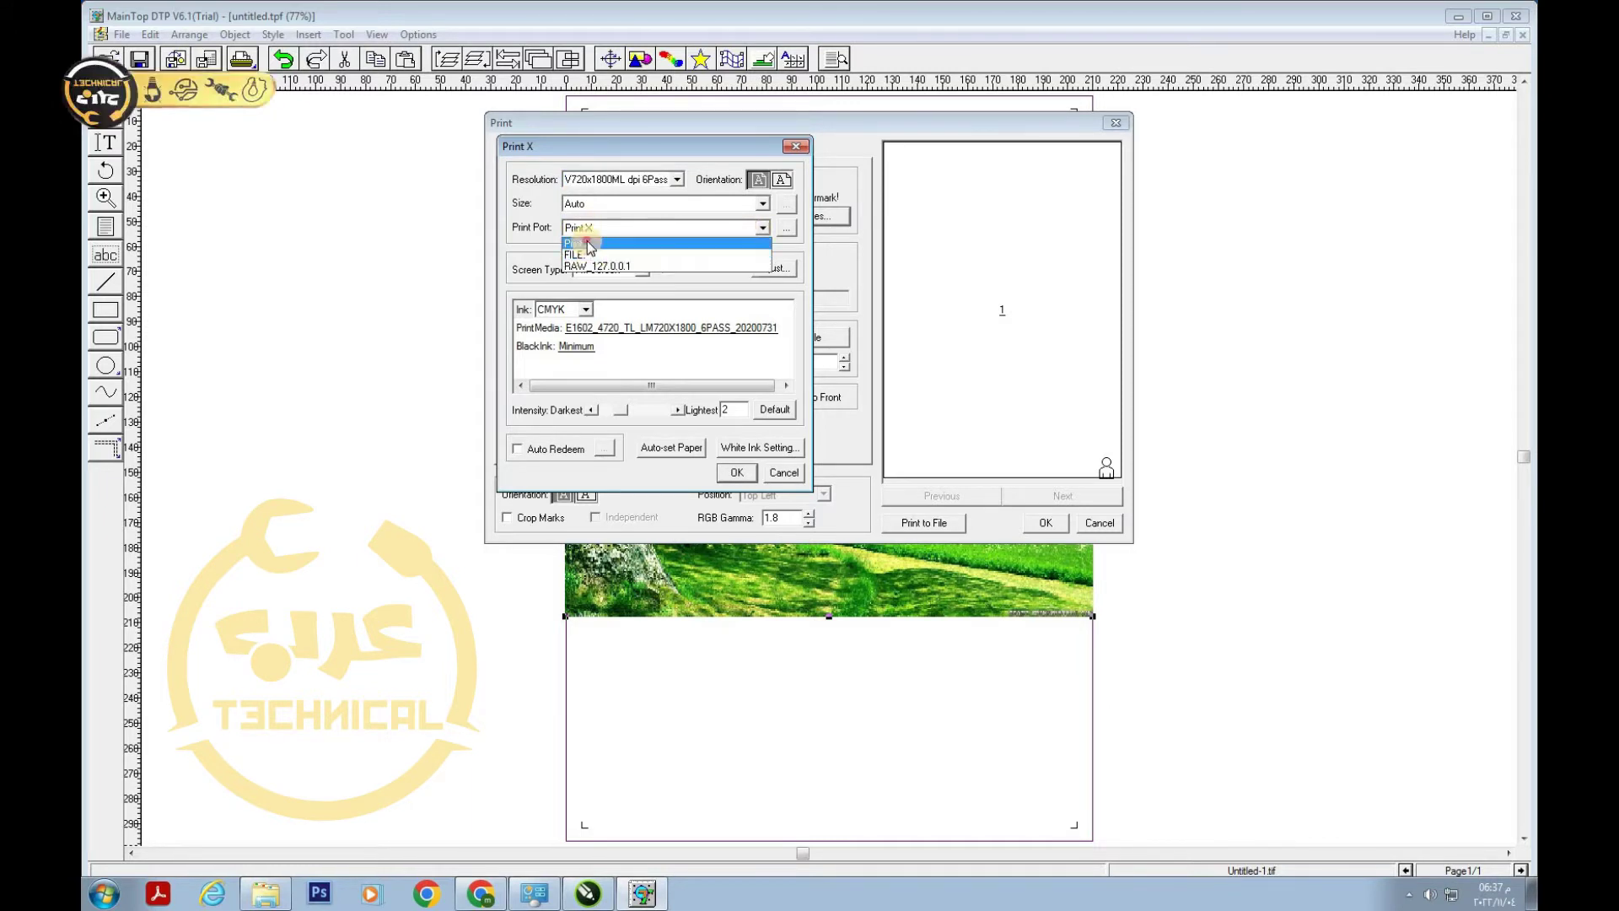
pyautogui.click(580, 244)
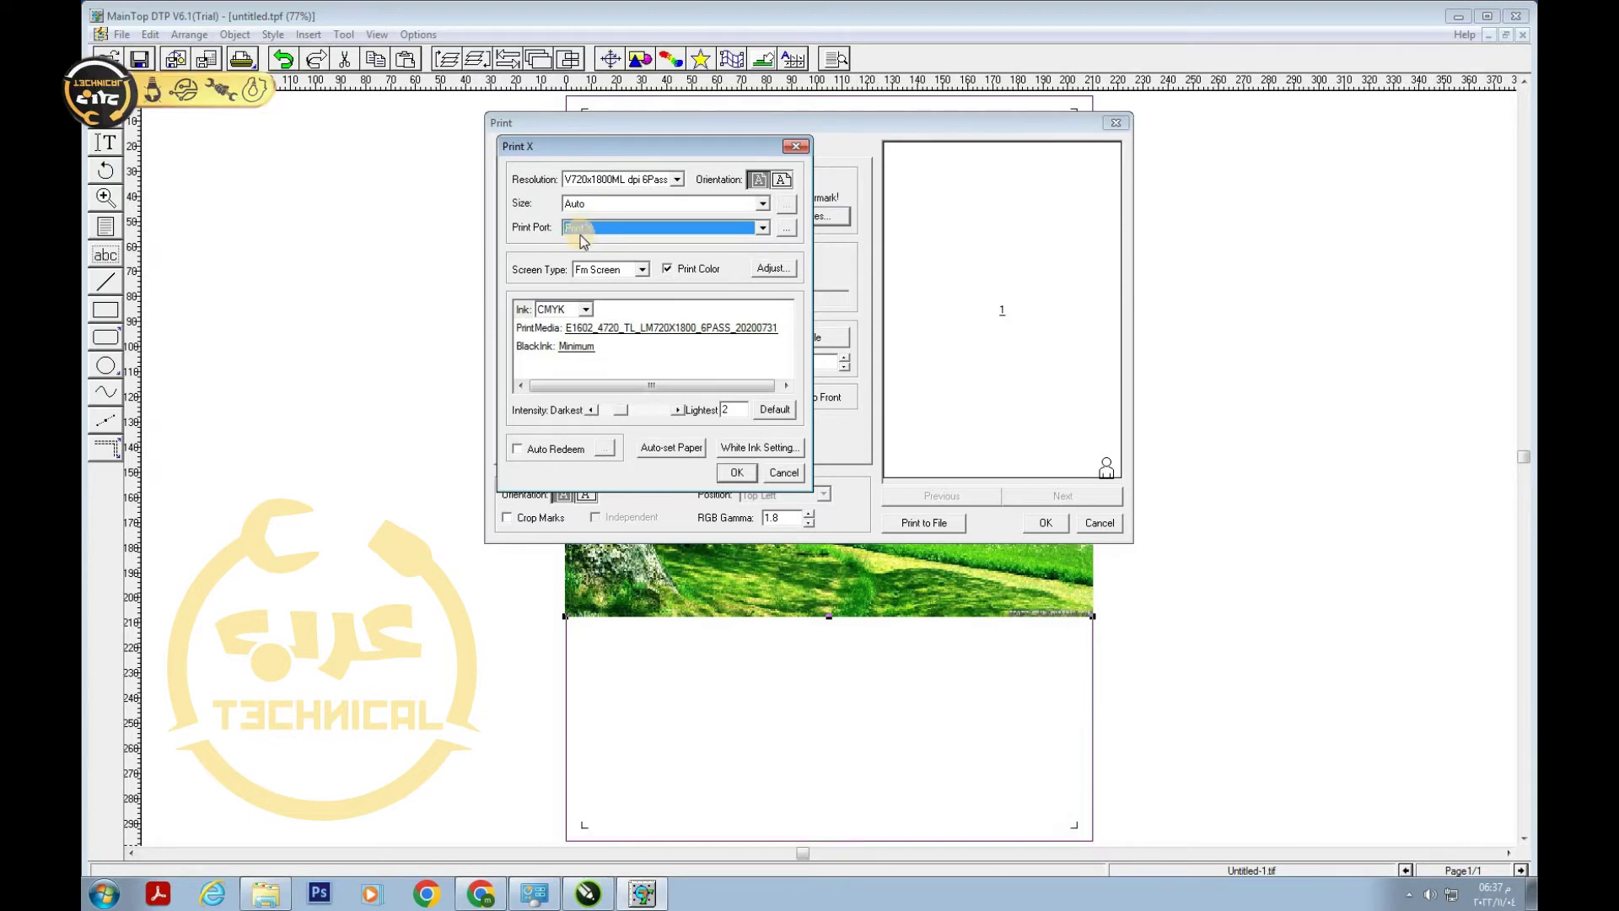
# Review the resolution choices and the print media profiles available for the Print X printer
pyautogui.click(677, 179)
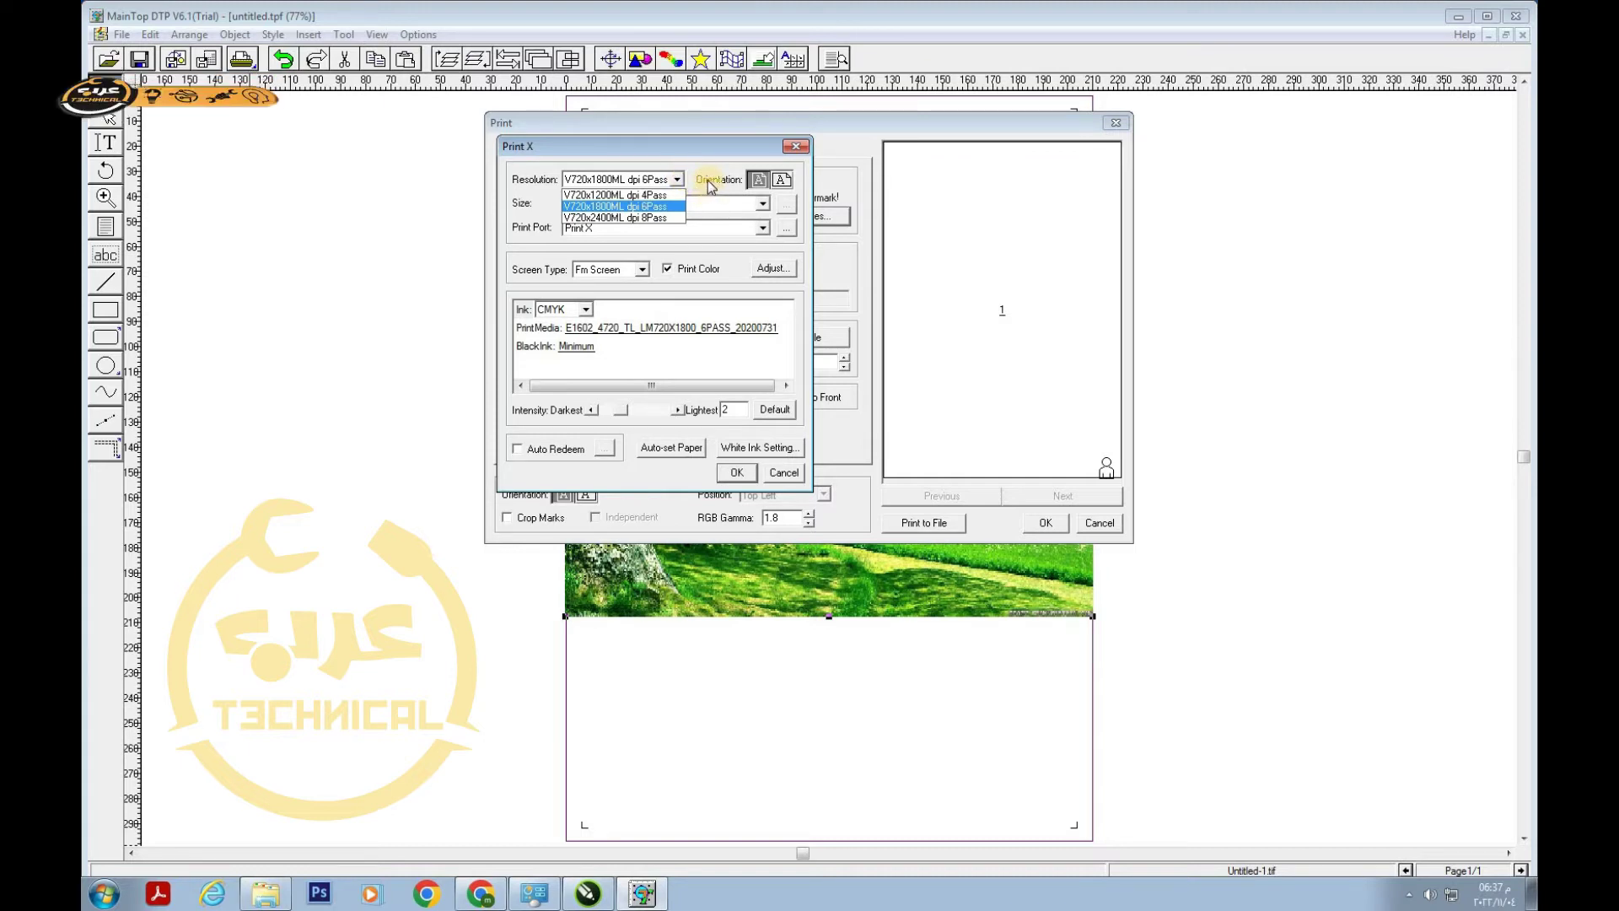
pyautogui.click(709, 185)
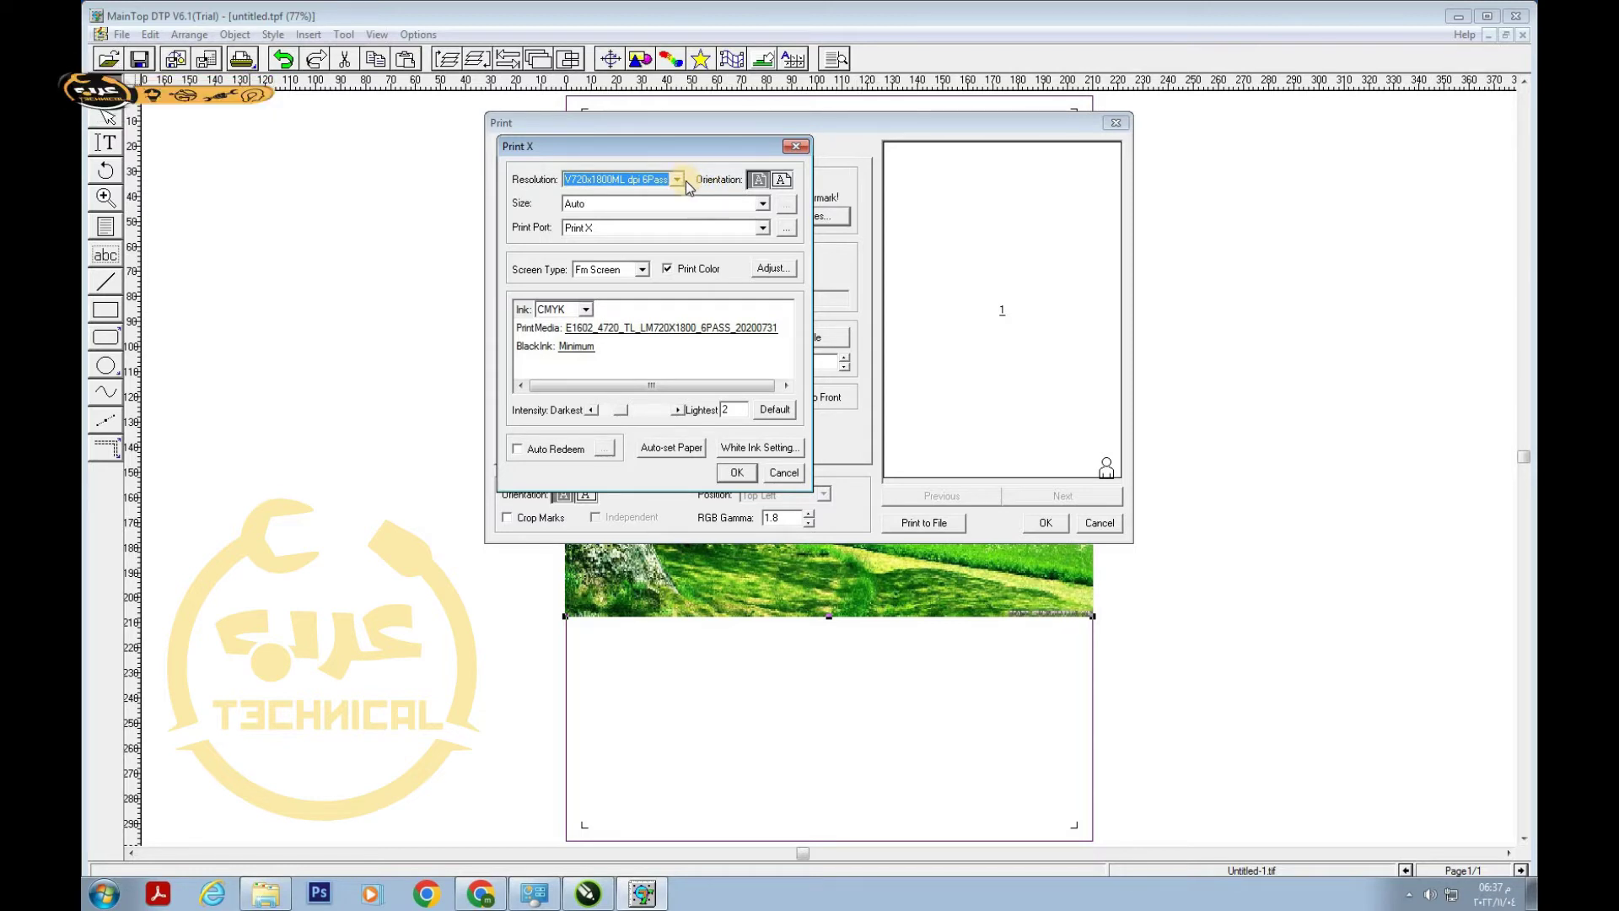
pyautogui.click(677, 180)
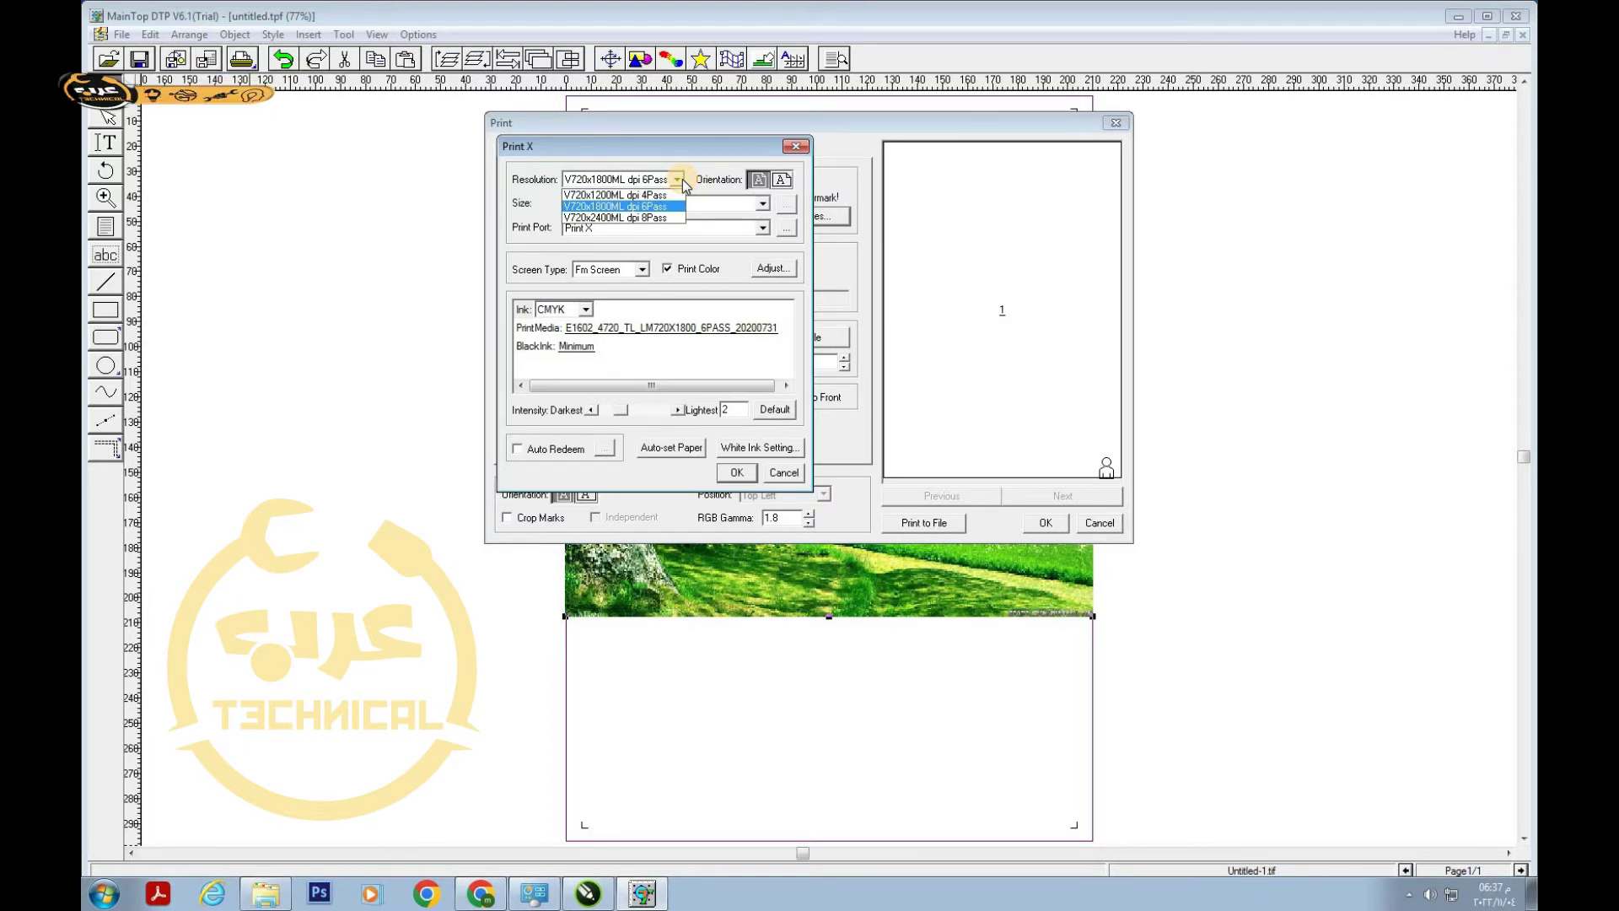
pyautogui.click(735, 328)
pyautogui.click(735, 327)
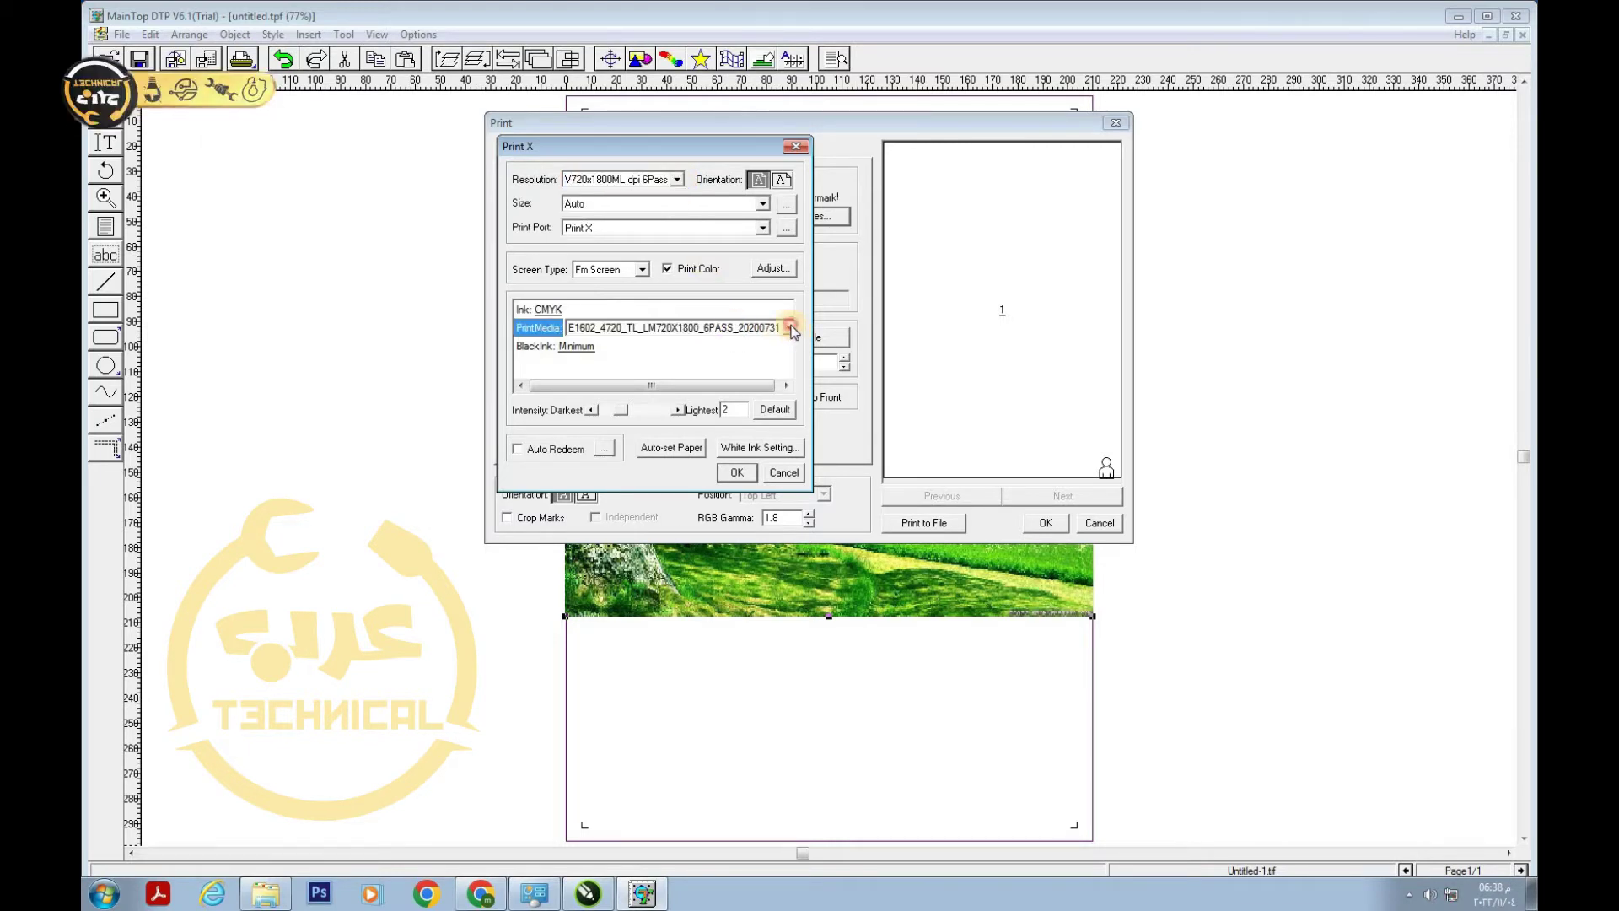
pyautogui.click(789, 330)
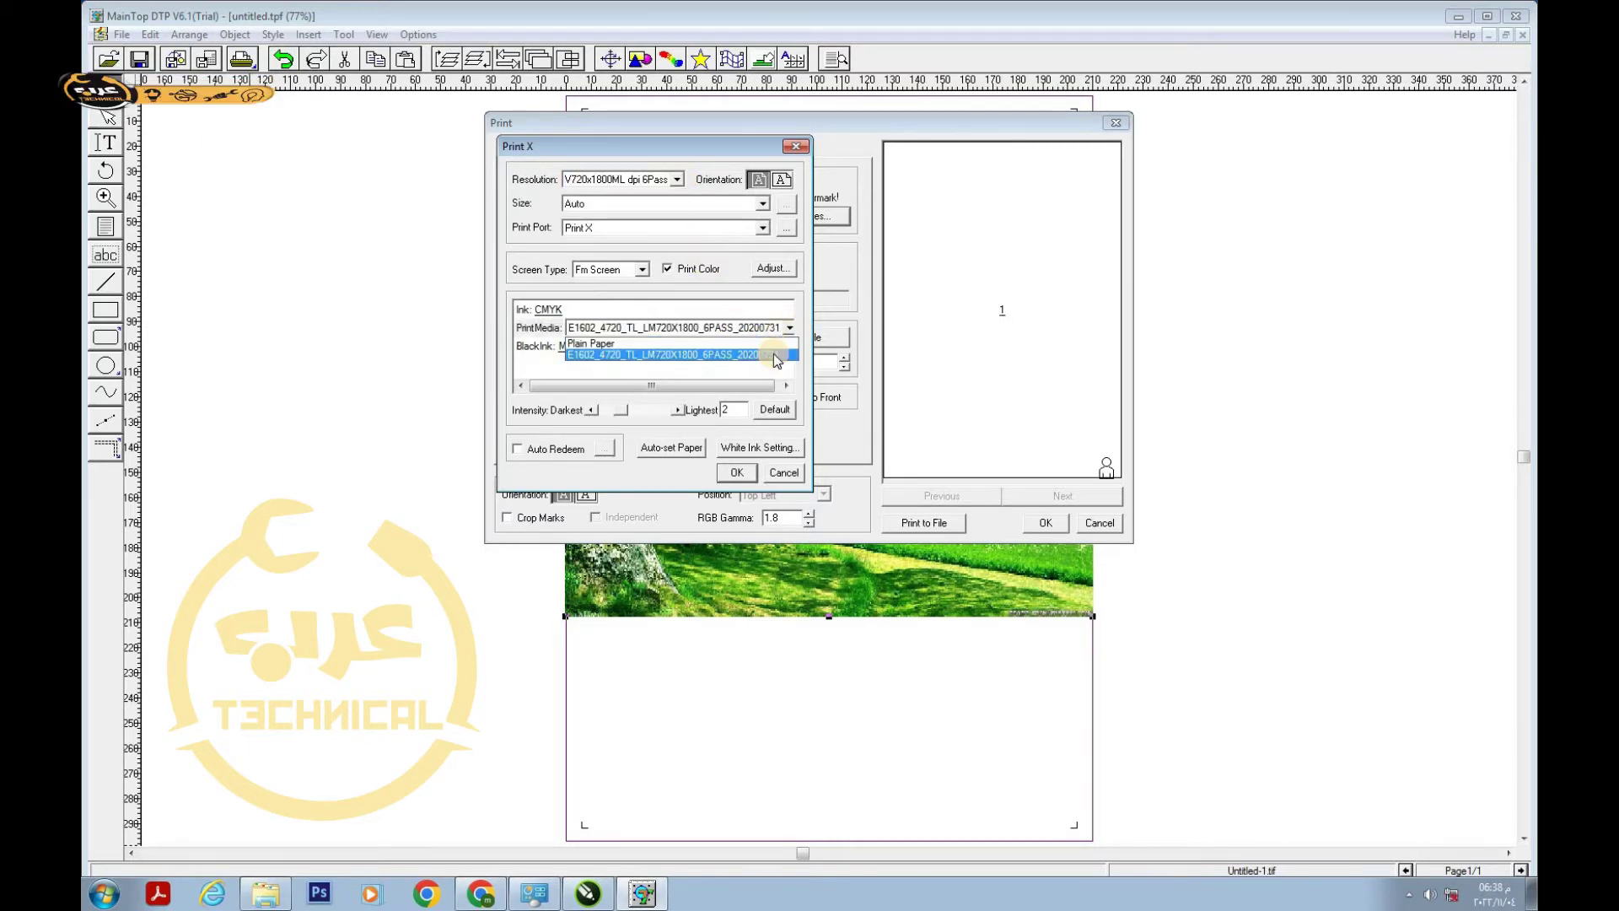
pyautogui.click(673, 165)
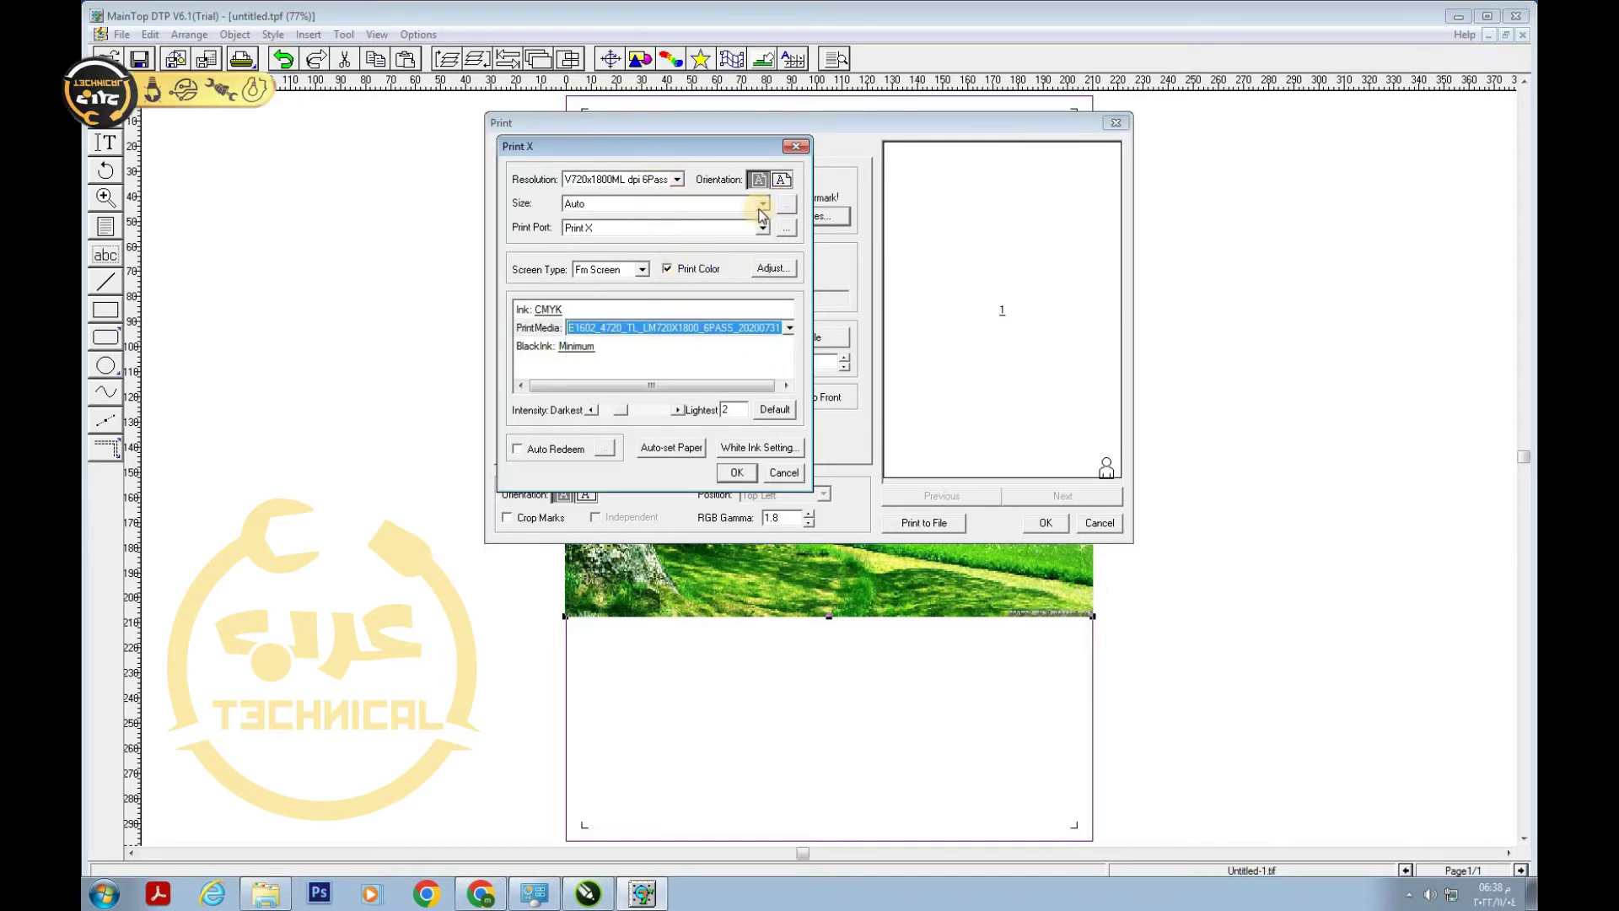
# Auto-set the paper size and review the black ink levels, then cancel the properties and the print job
pyautogui.click(682, 450)
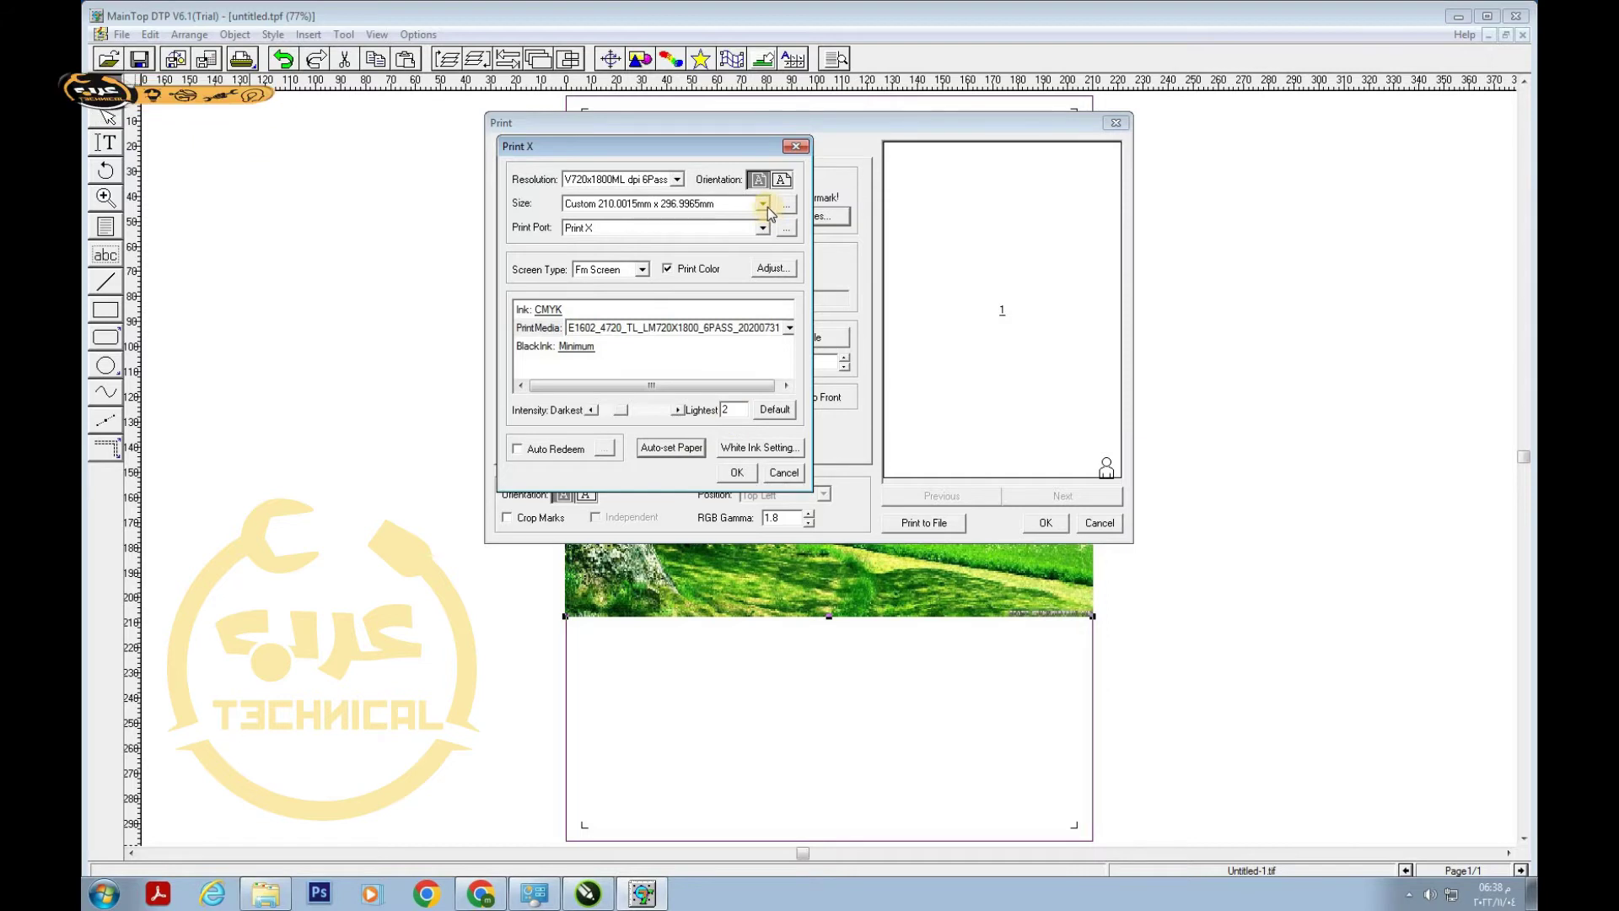
pyautogui.click(572, 347)
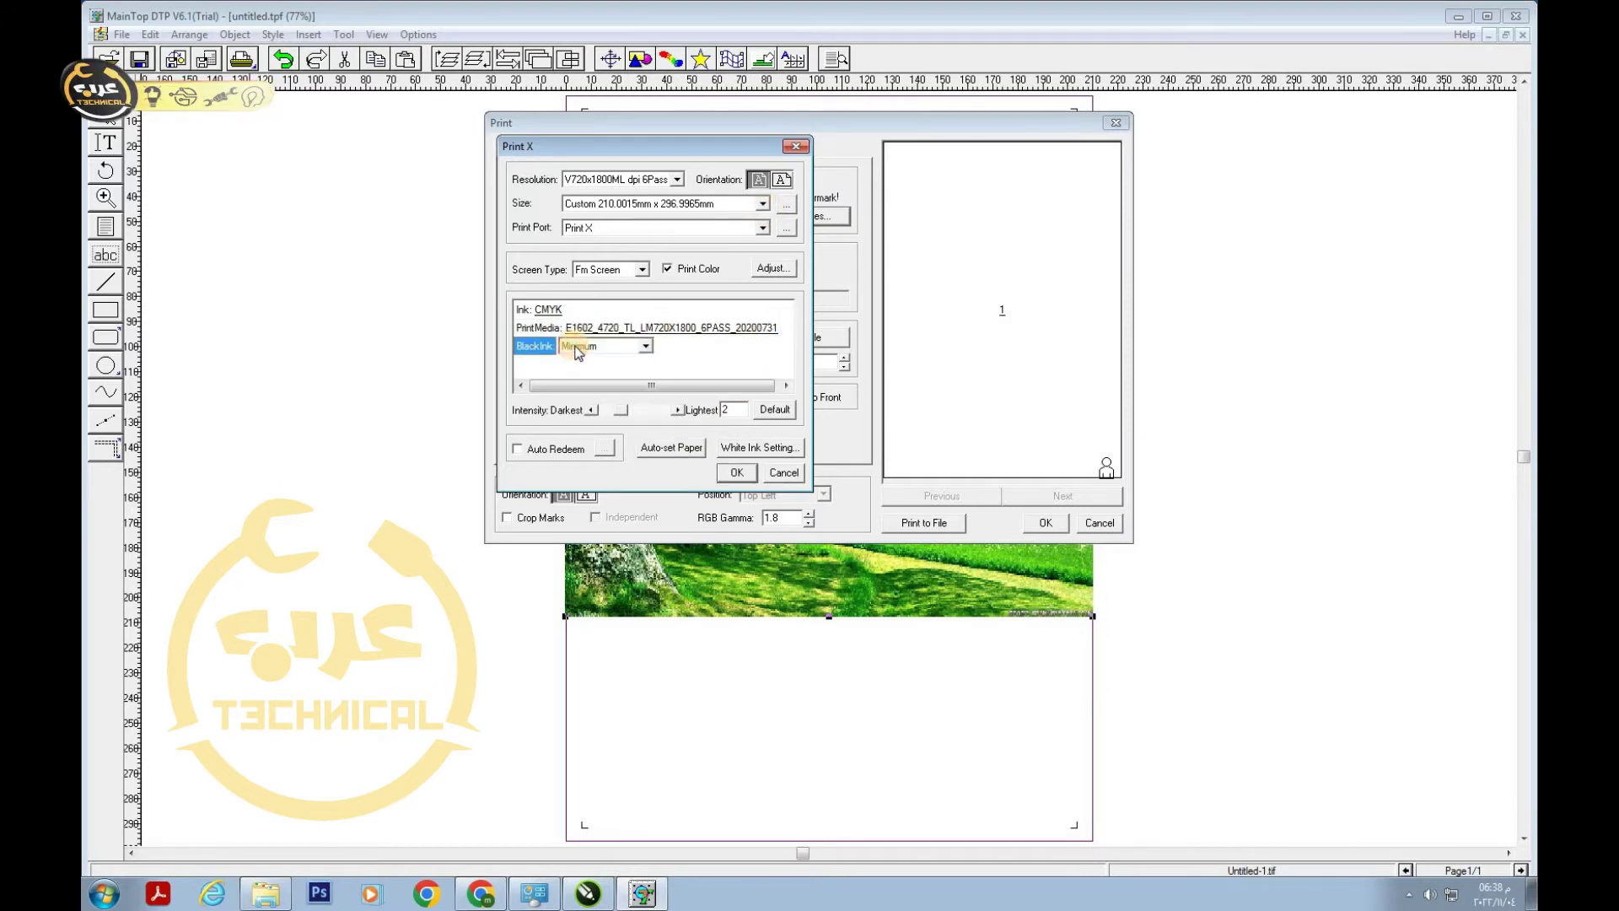
pyautogui.click(646, 343)
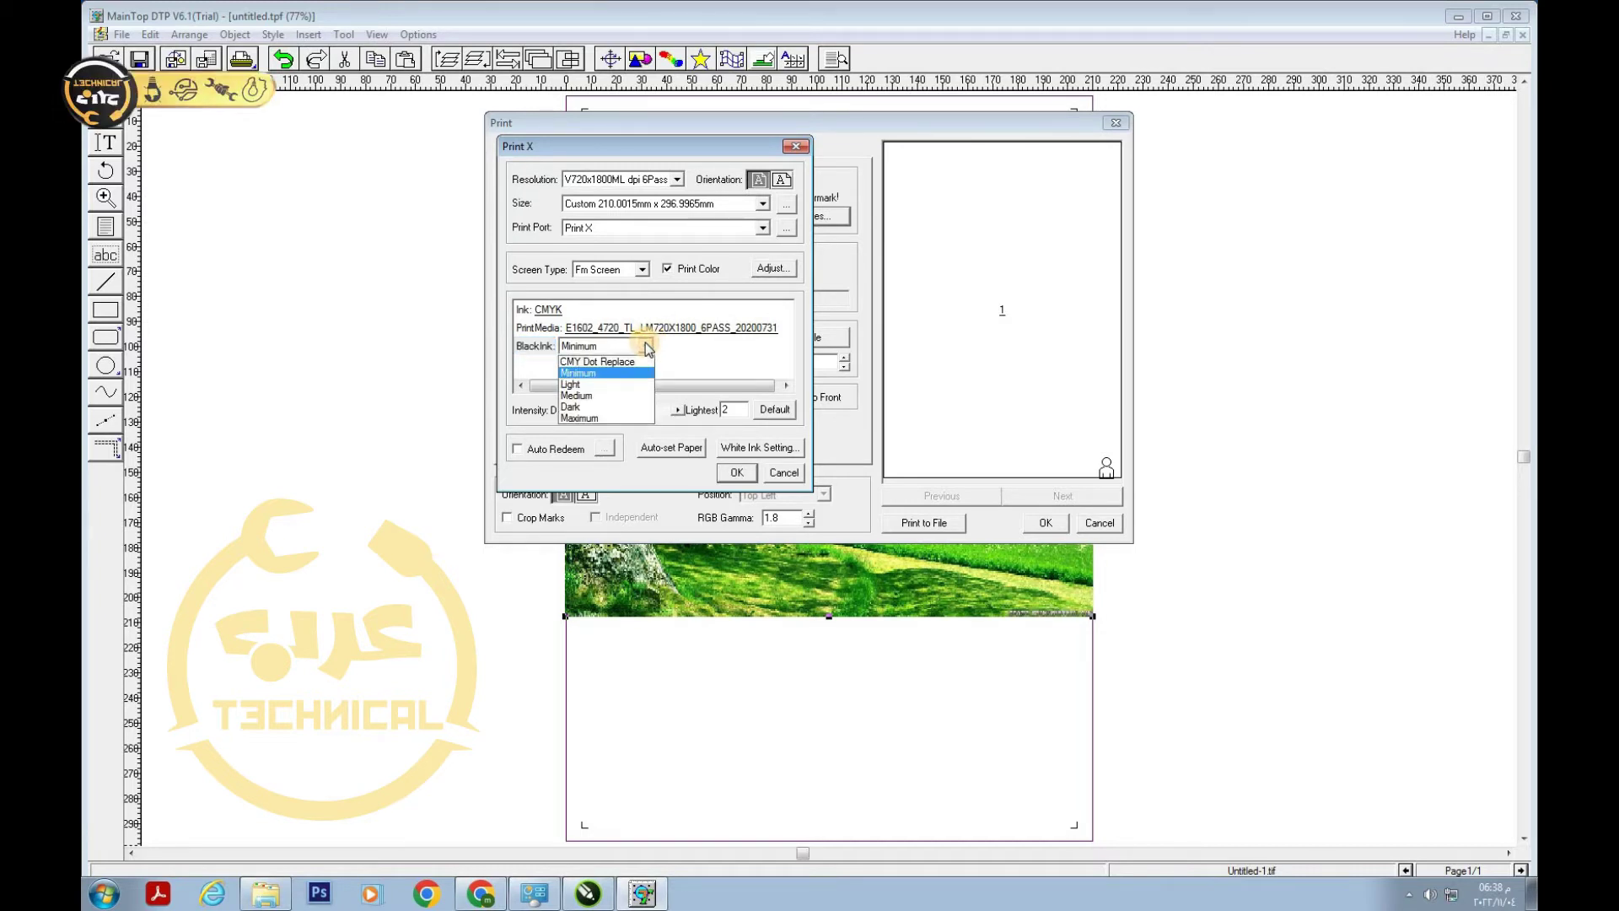
pyautogui.click(647, 345)
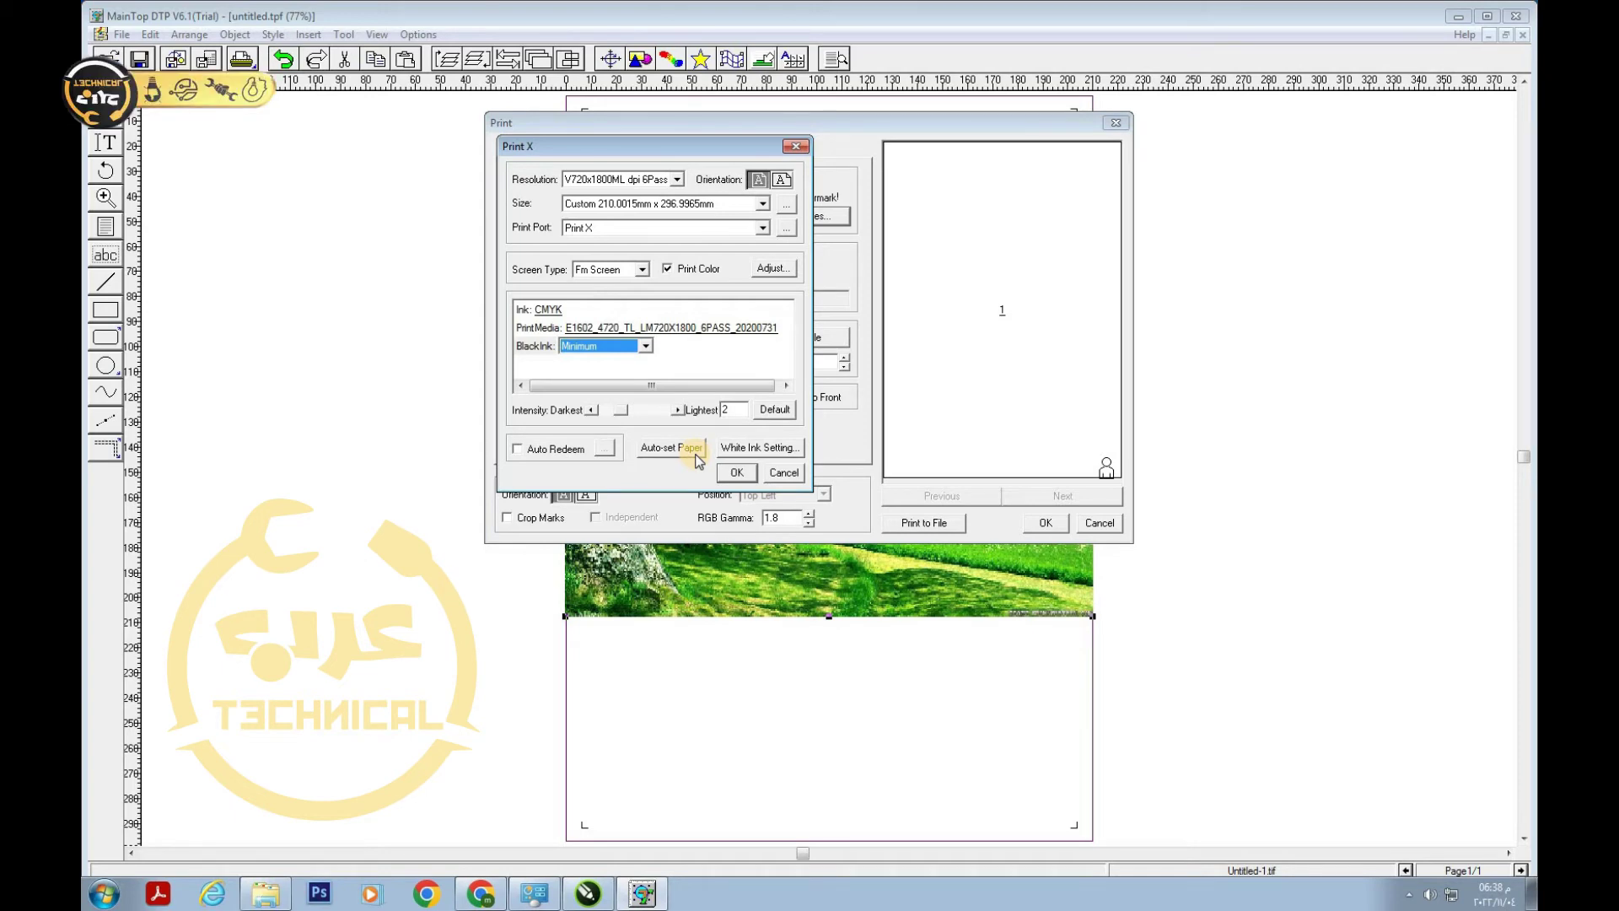
pyautogui.click(783, 472)
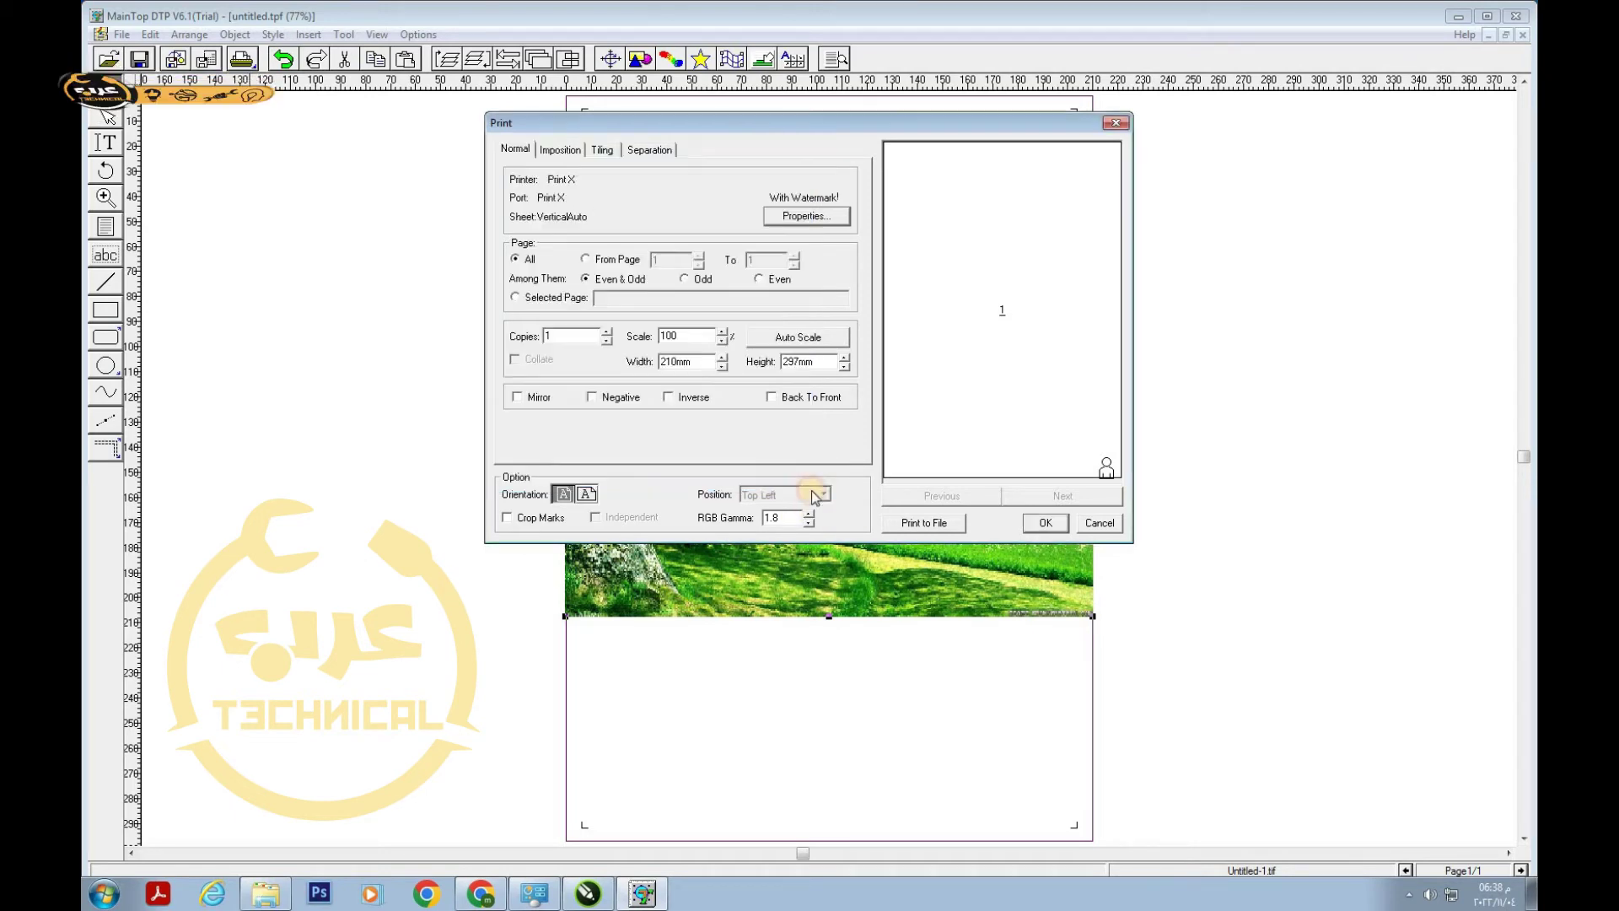
pyautogui.click(1091, 528)
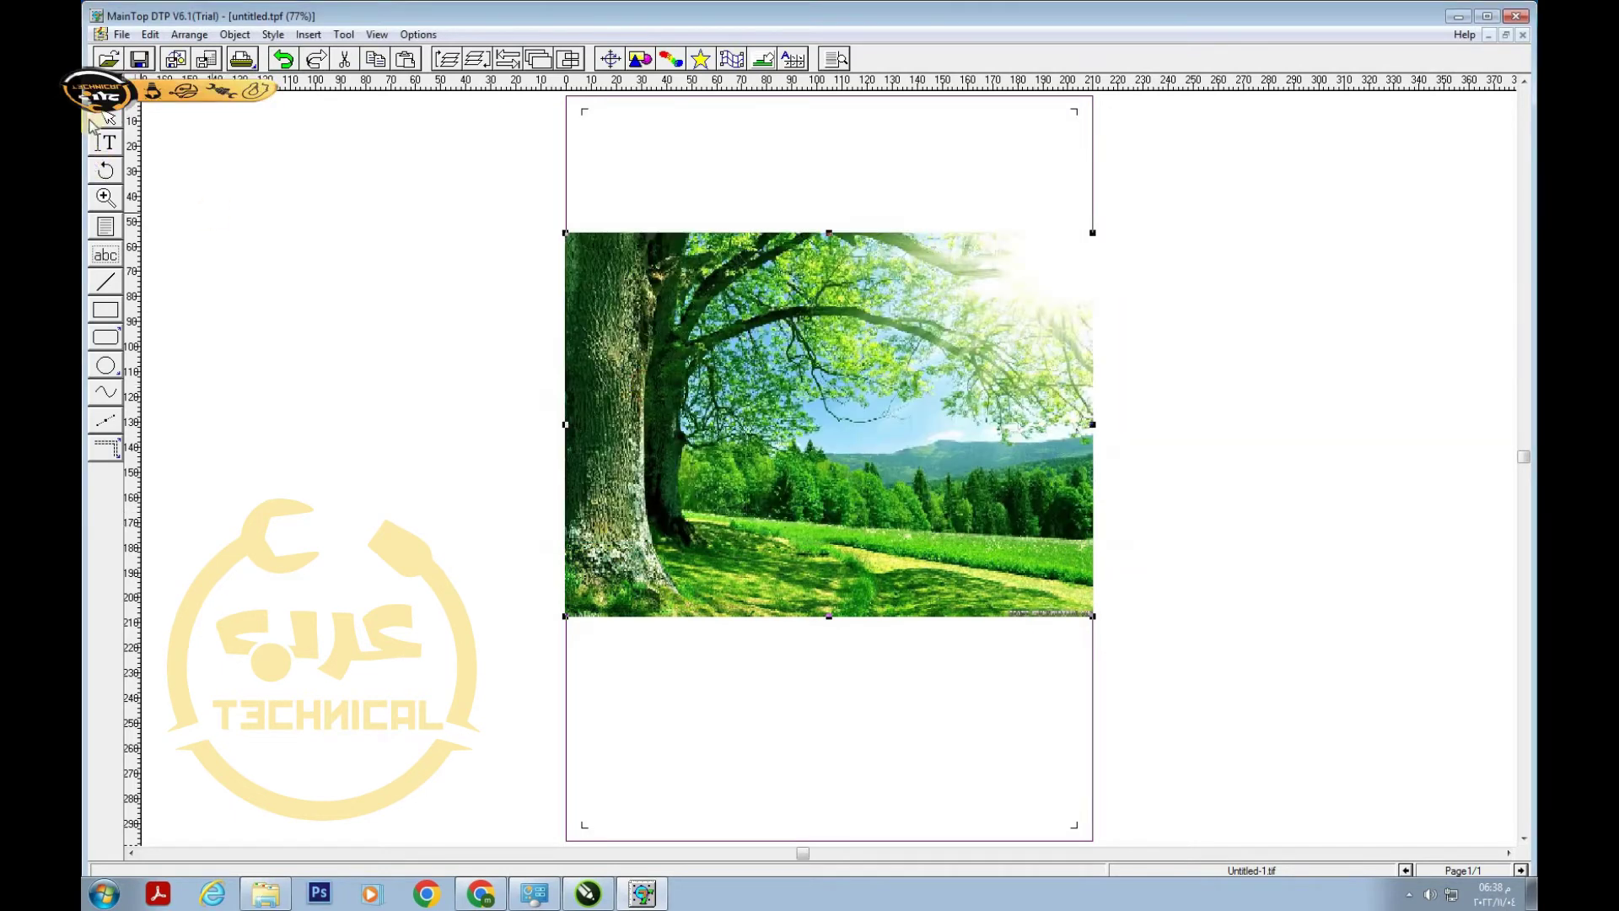
# Set the second #WT-DX5-DYE entry as the default printer and accept the printer setup
pyautogui.click(123, 37)
pyautogui.click(231, 314)
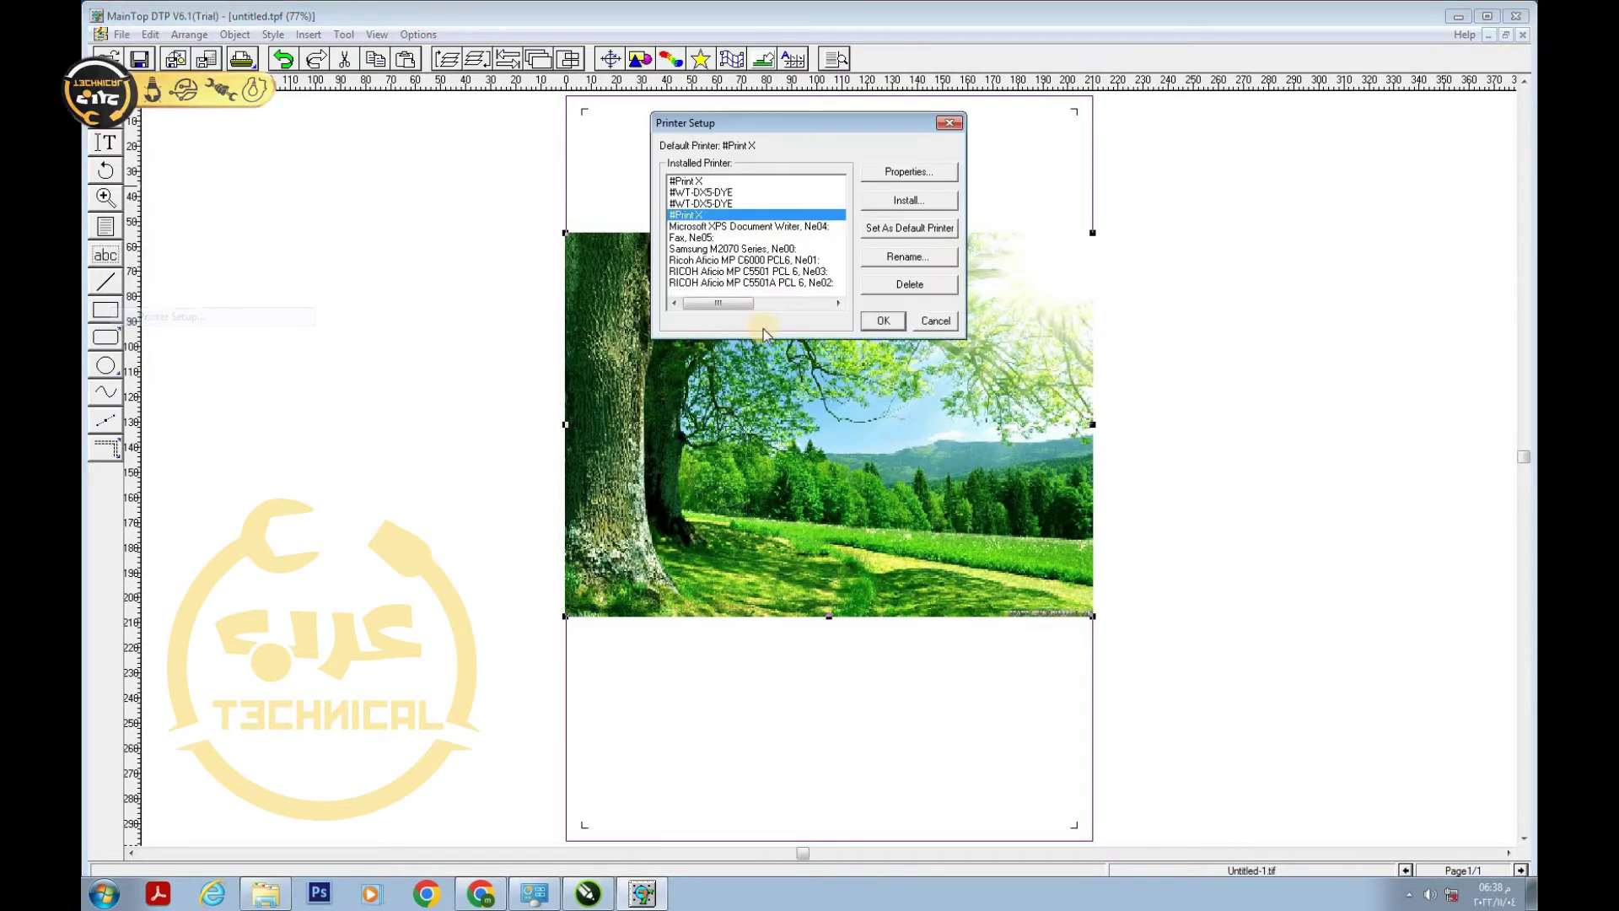
pyautogui.click(727, 203)
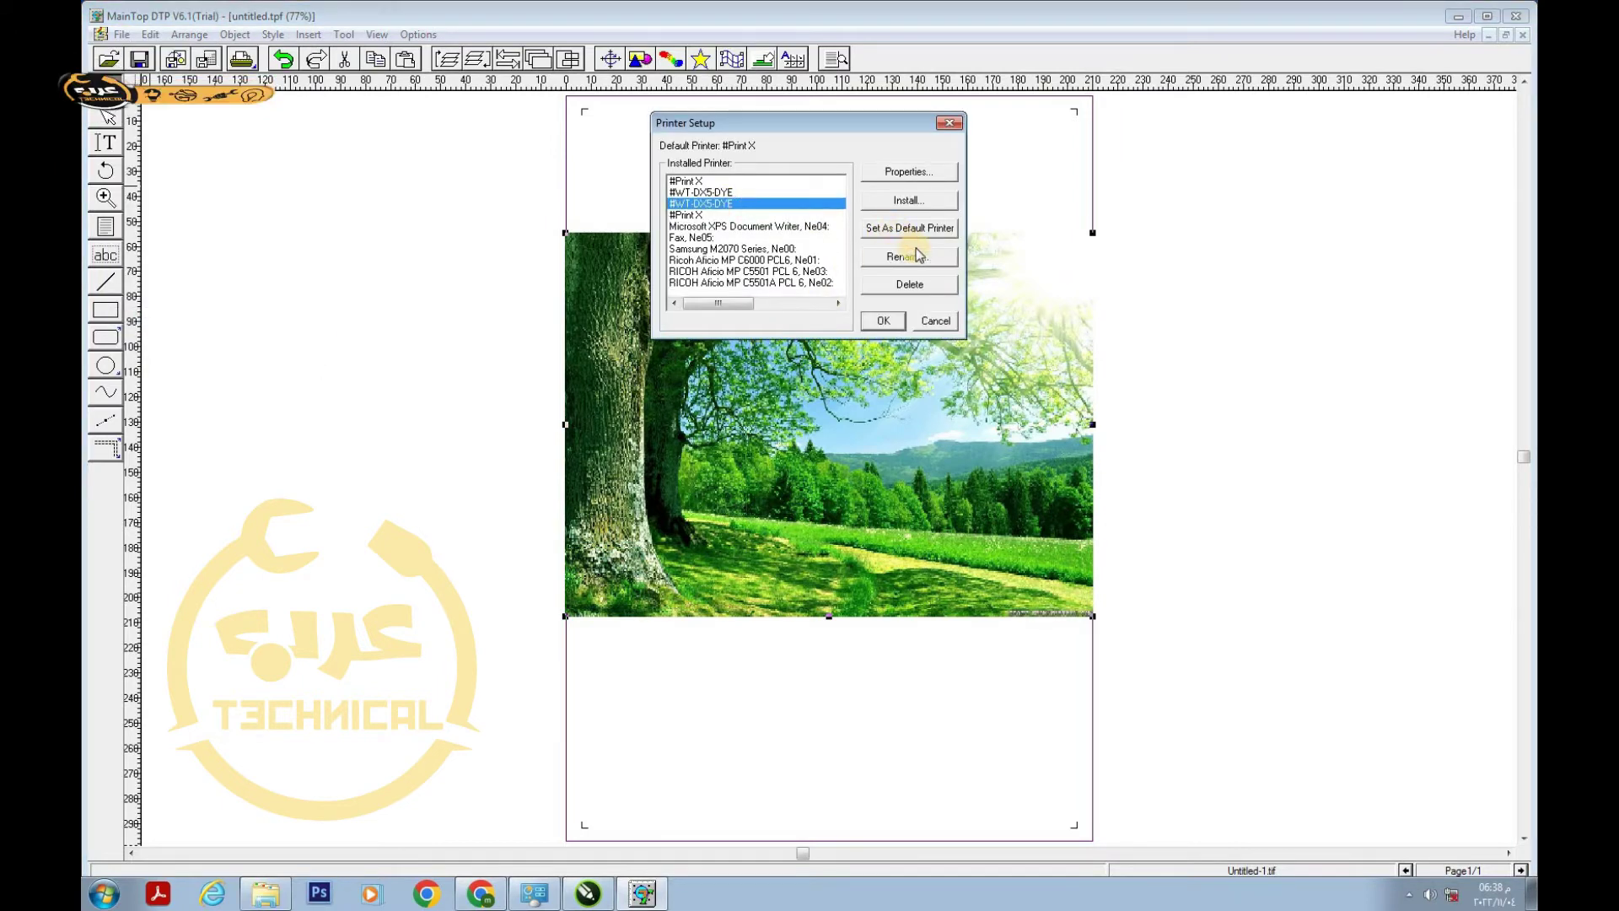
pyautogui.click(899, 226)
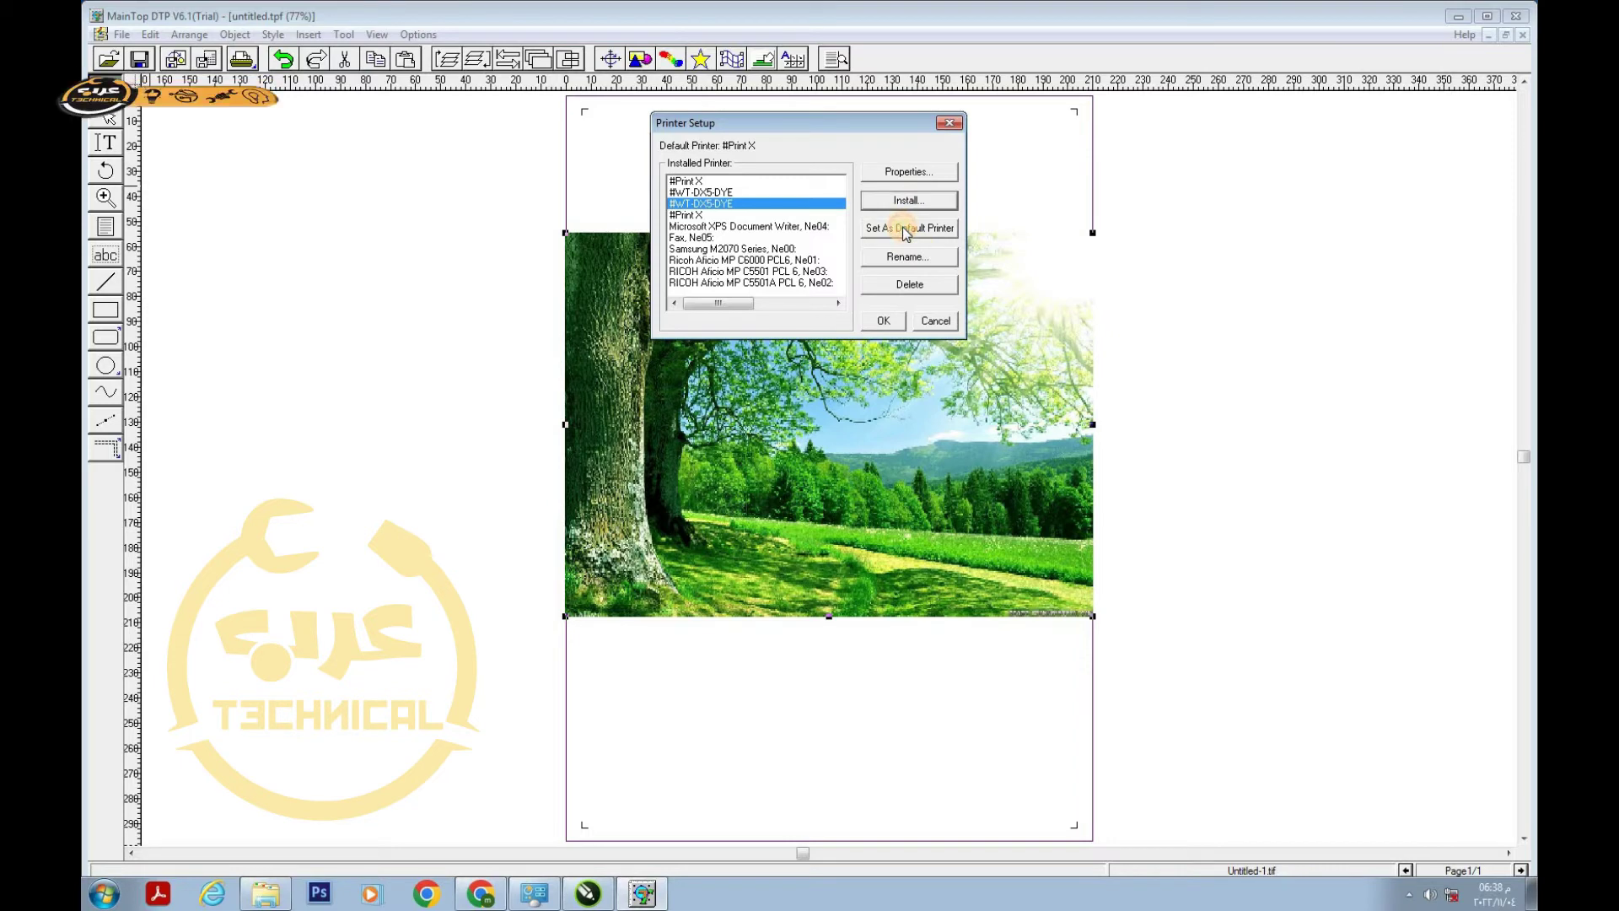
pyautogui.click(882, 321)
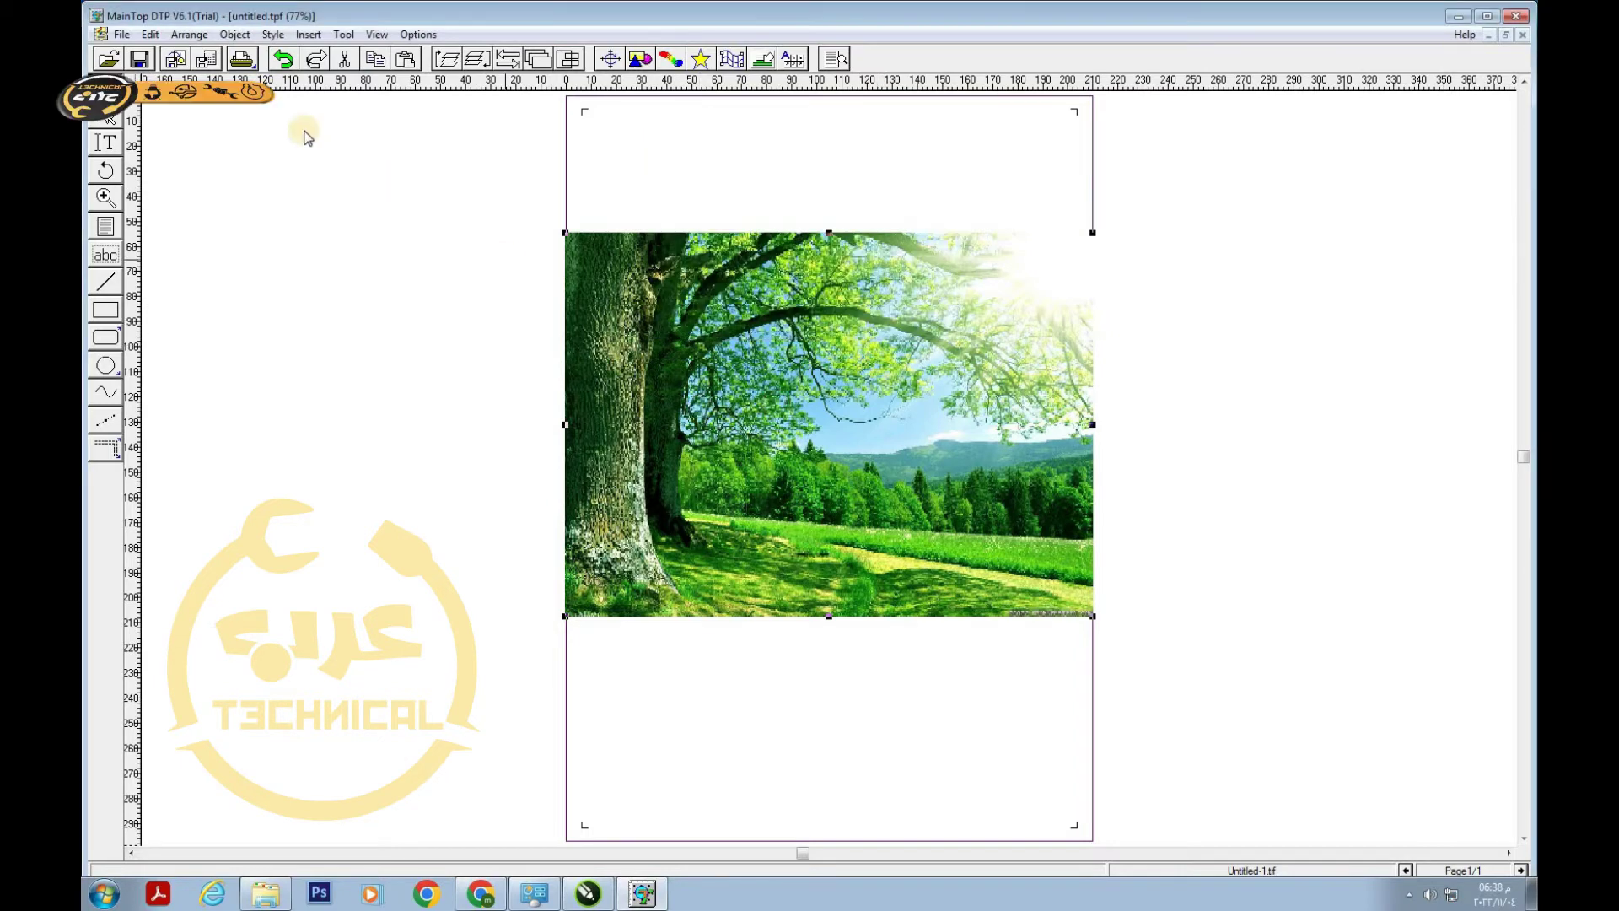
# Examine the WT-DX5-DYE printer's print properties, then cancel the properties and the print job
pyautogui.click(244, 59)
pyautogui.click(801, 216)
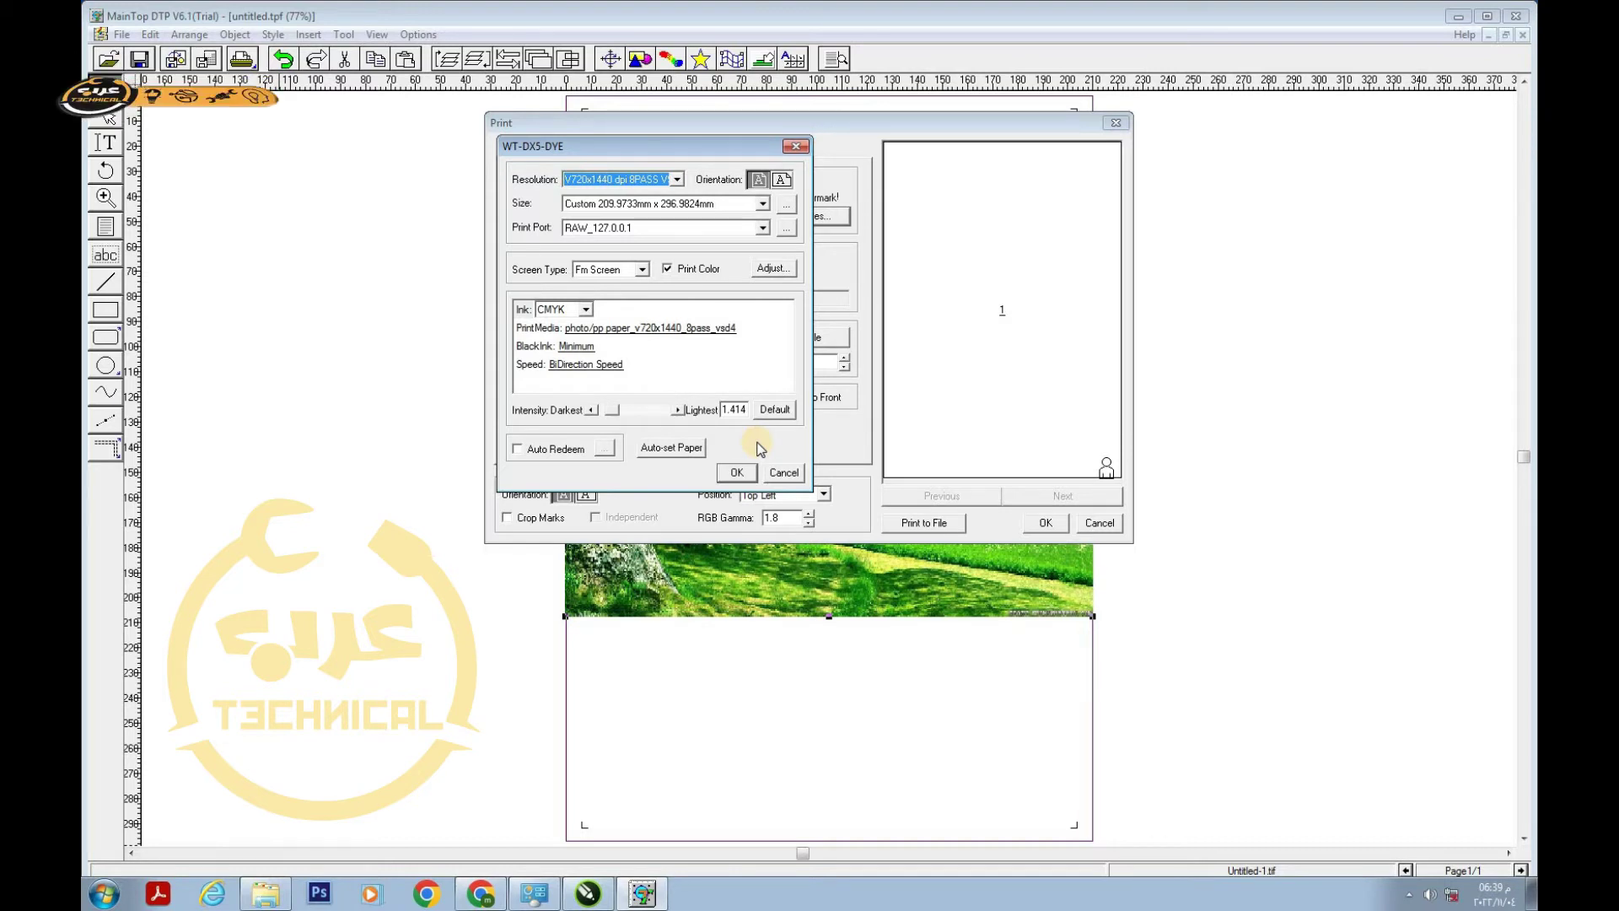
pyautogui.click(763, 475)
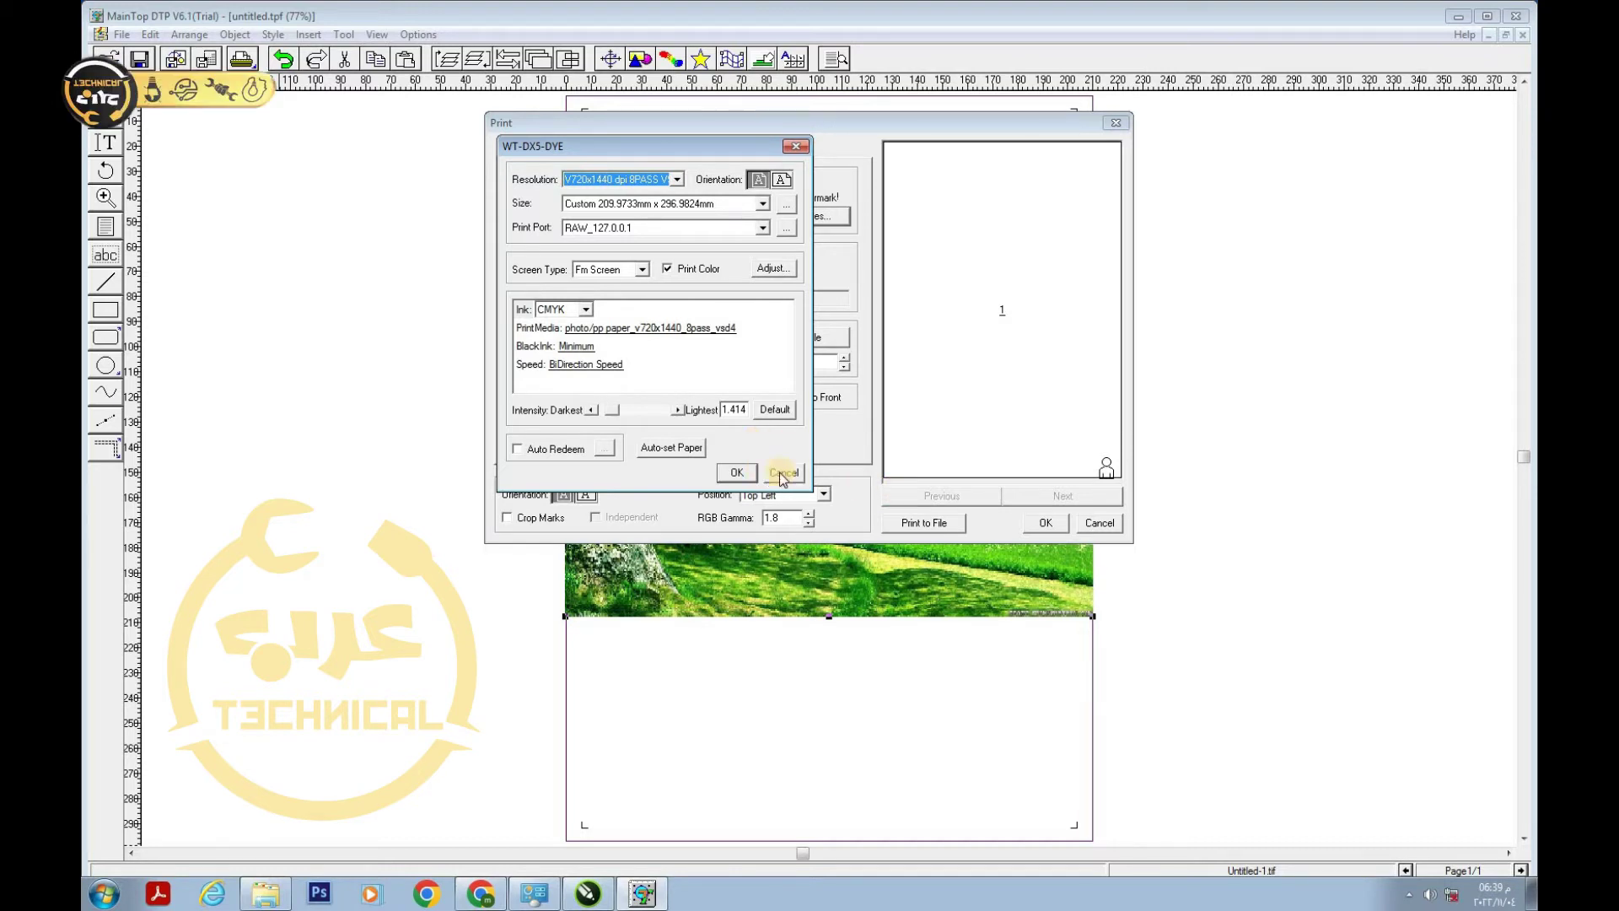
pyautogui.click(1098, 523)
# Set the first #Print X entry as the default printer and accept the printer setup
pyautogui.click(127, 33)
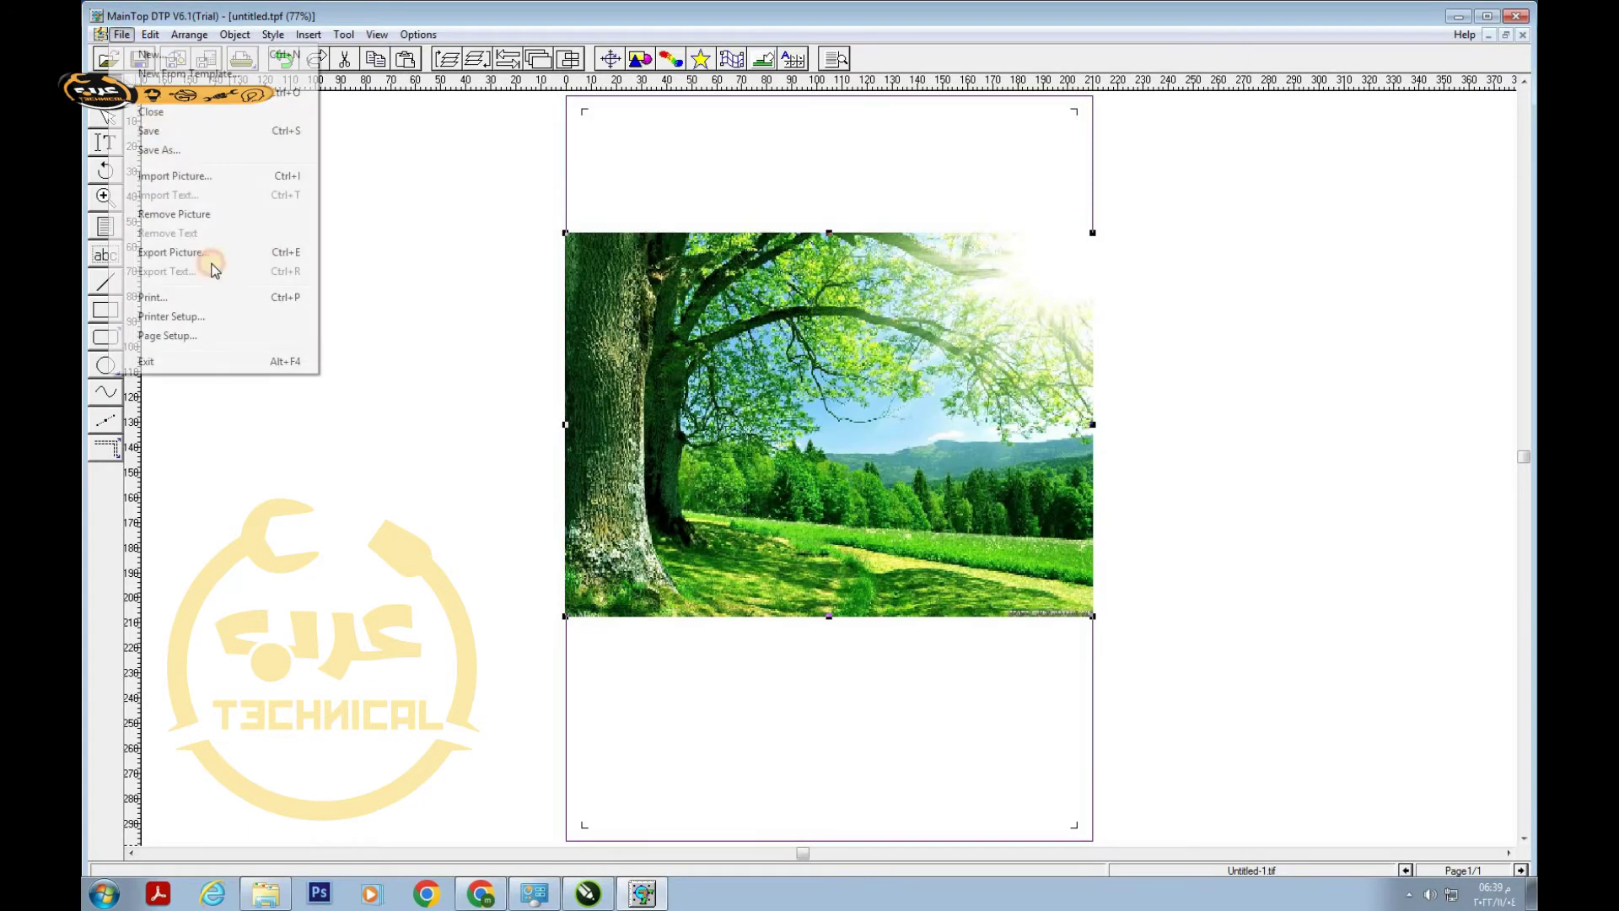
pyautogui.click(228, 314)
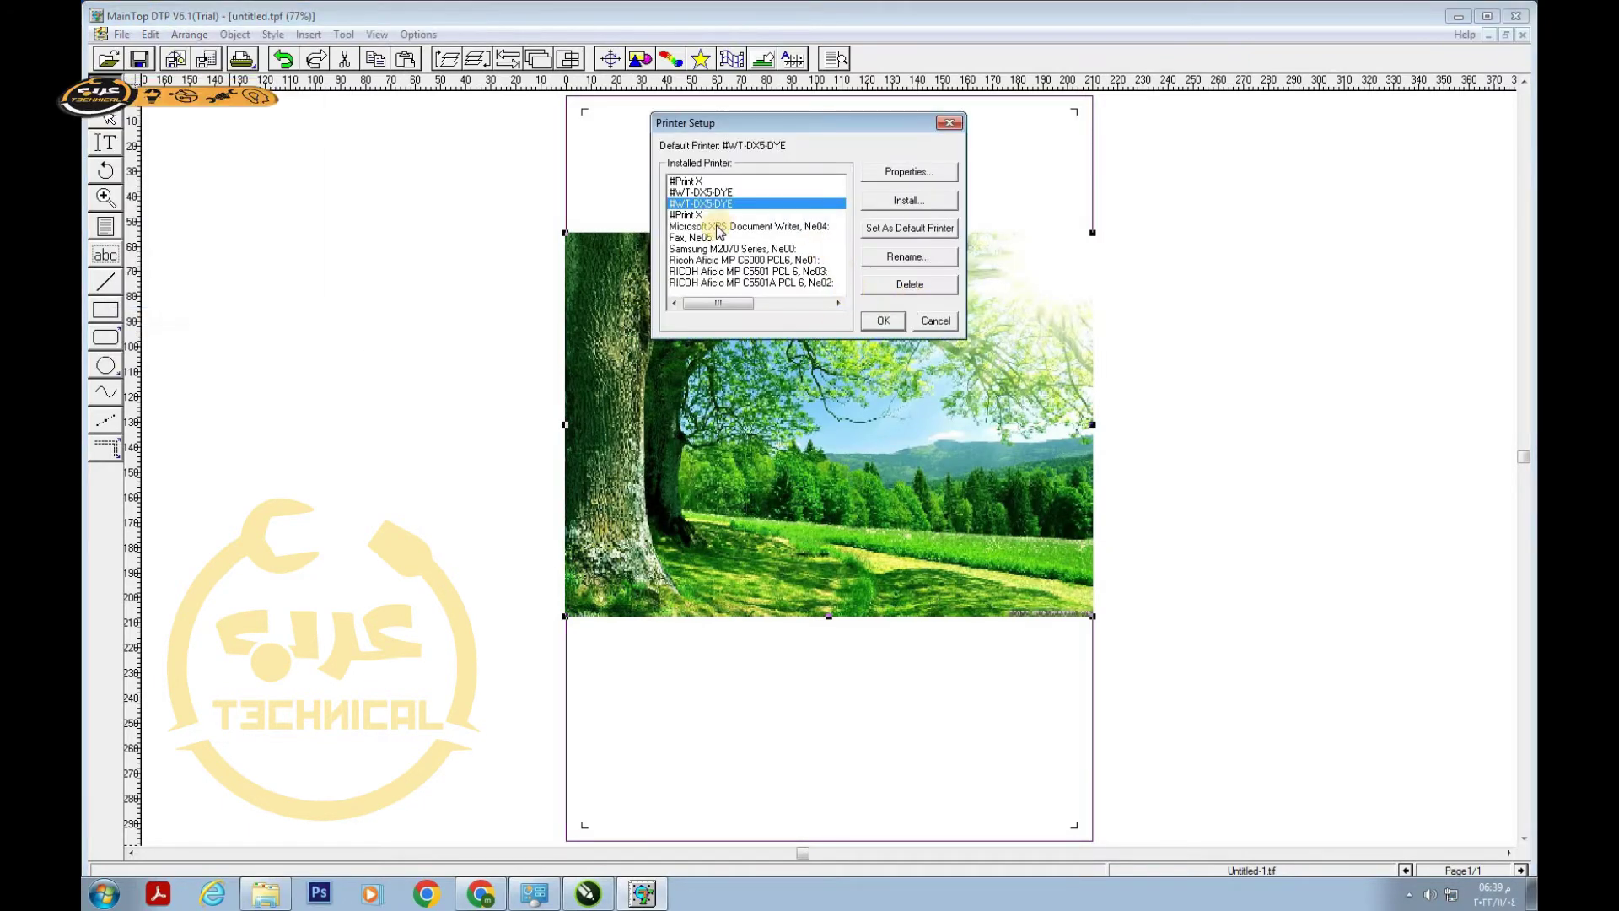
pyautogui.click(685, 181)
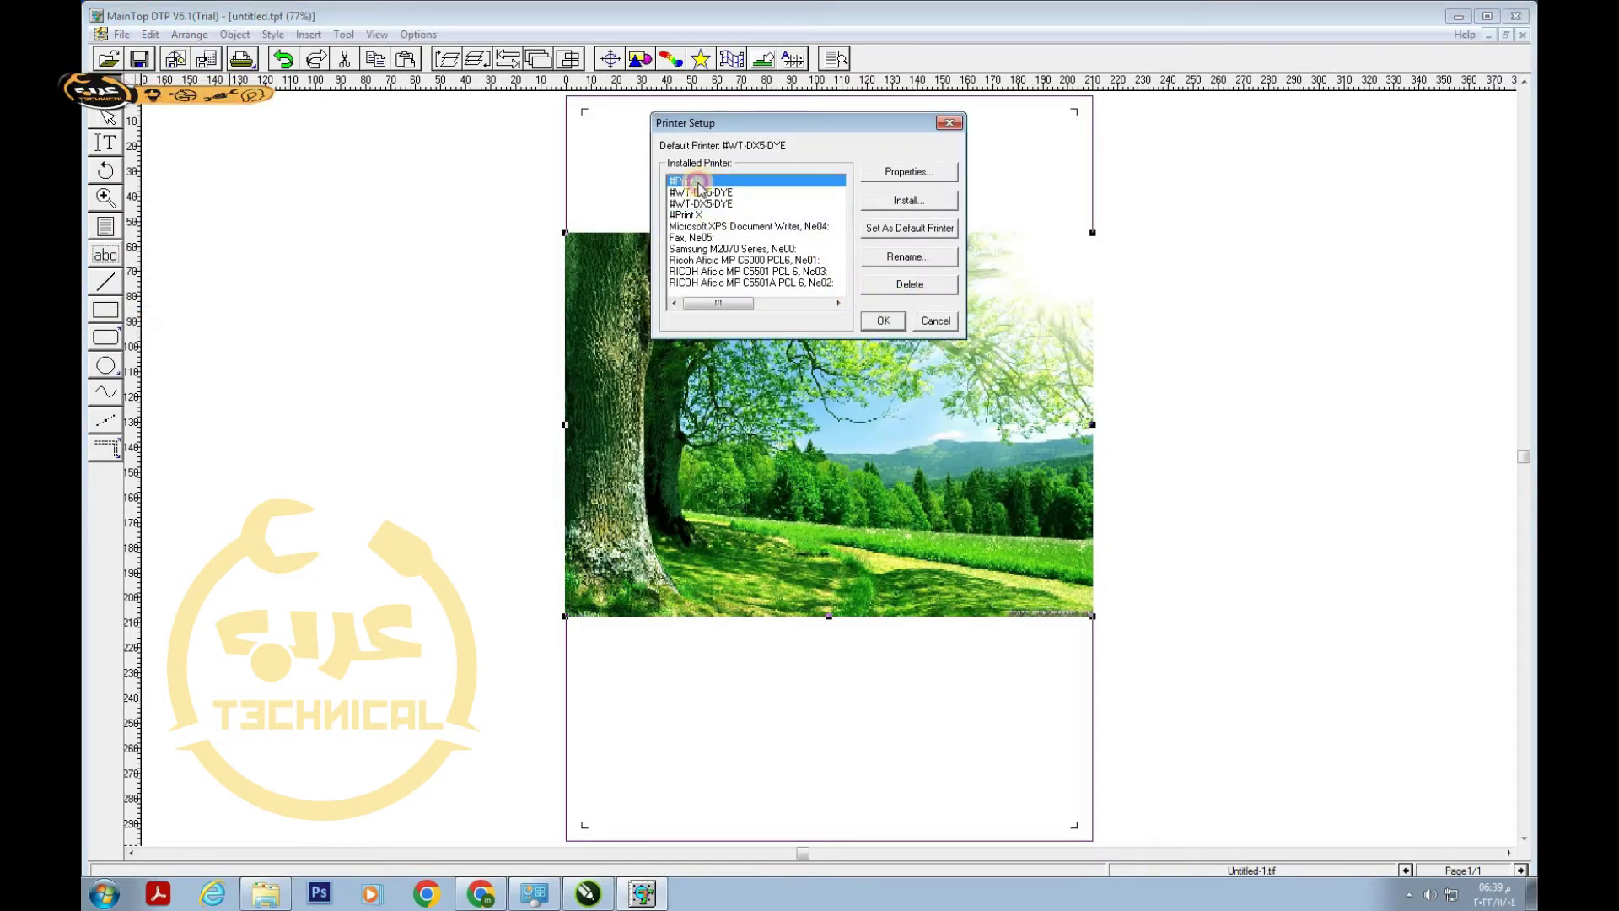
pyautogui.click(899, 228)
pyautogui.click(881, 319)
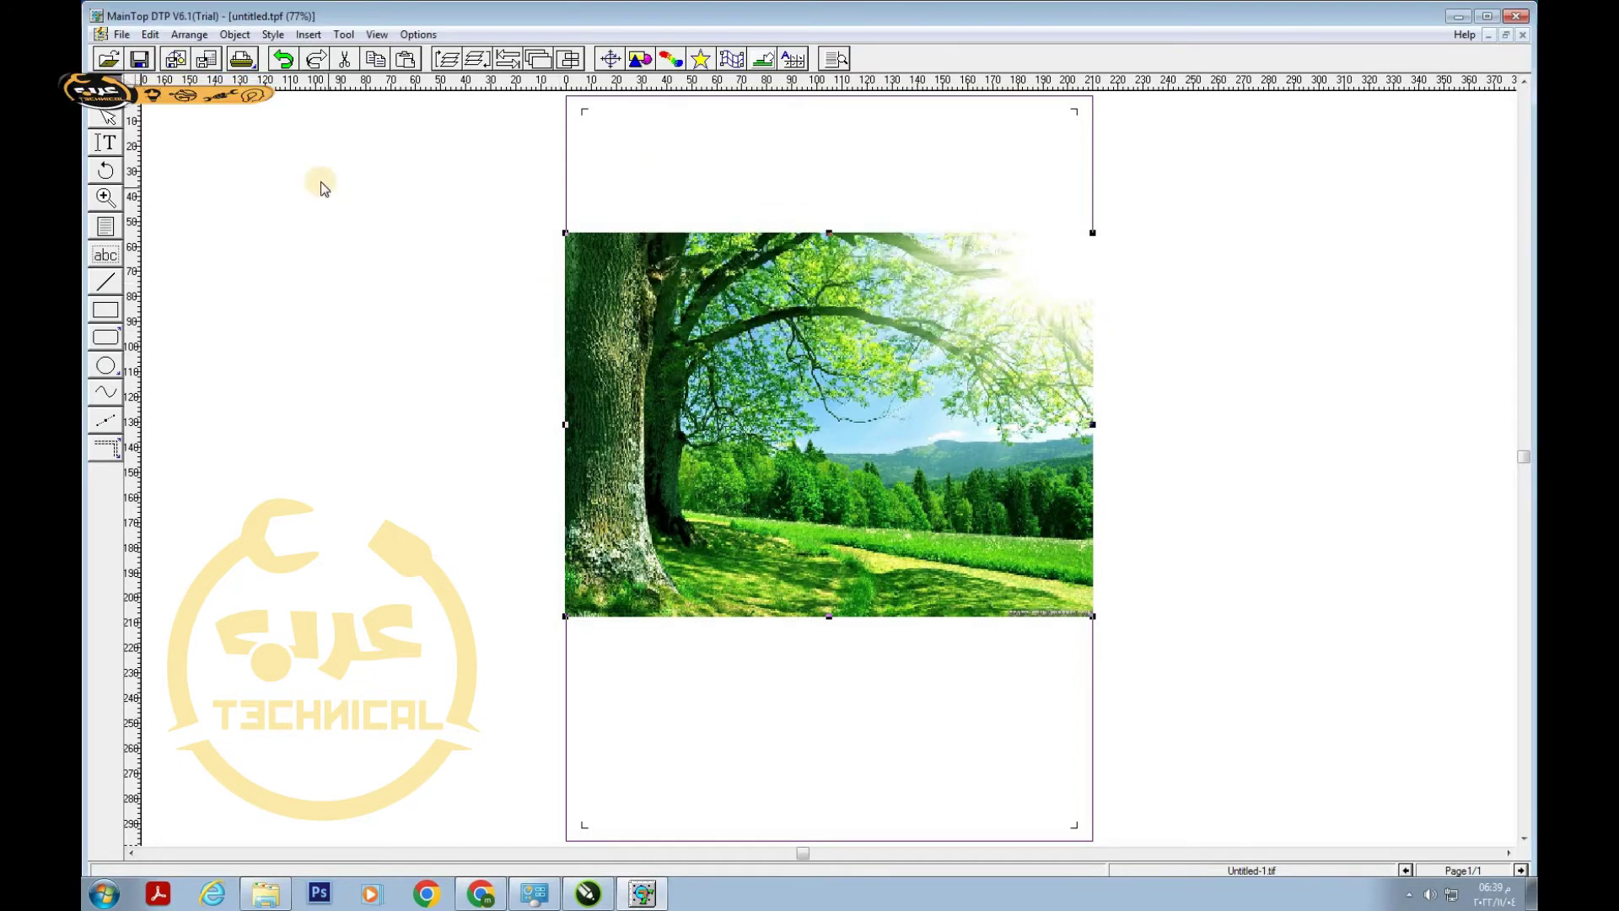
# Open the Print X printer's print properties and auto-set the paper size to match the page
pyautogui.click(242, 61)
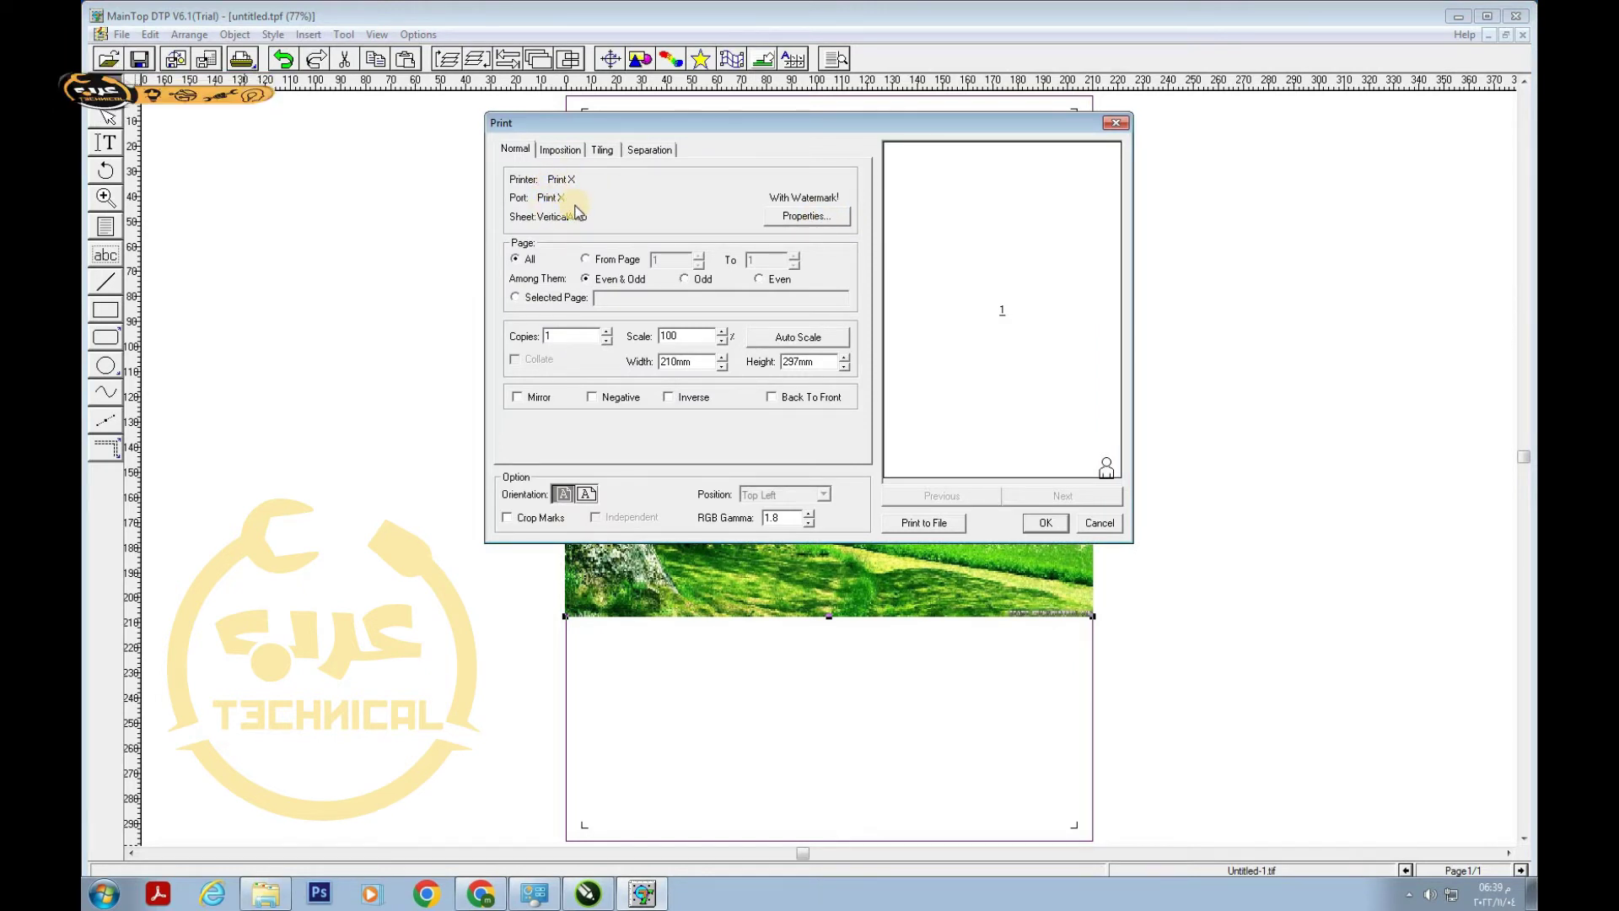
pyautogui.click(796, 217)
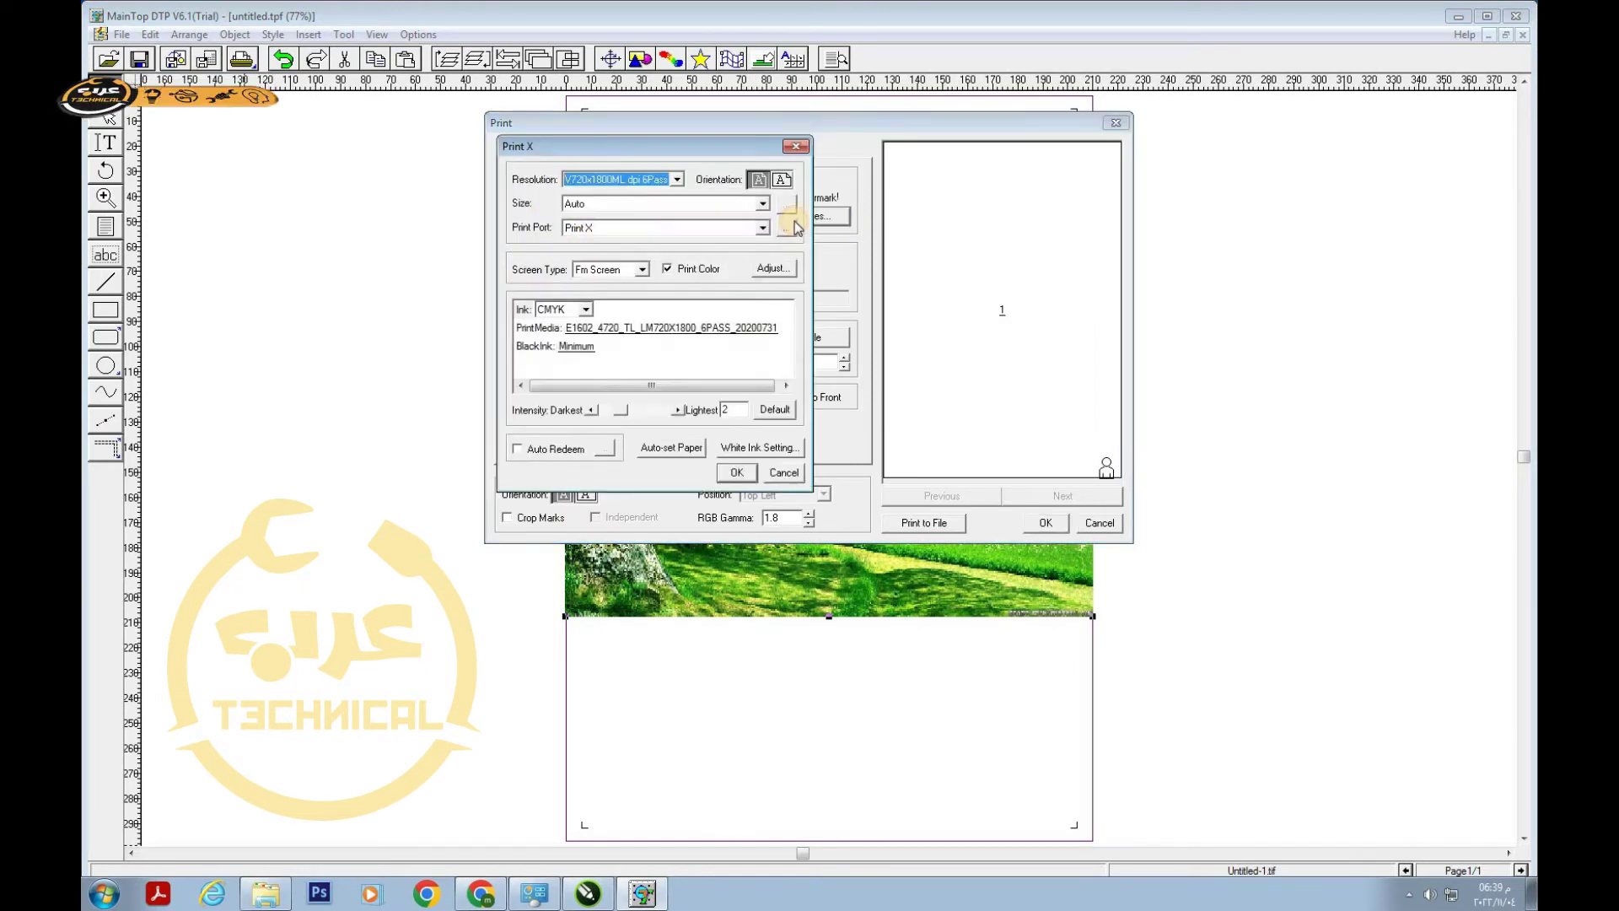
pyautogui.click(651, 447)
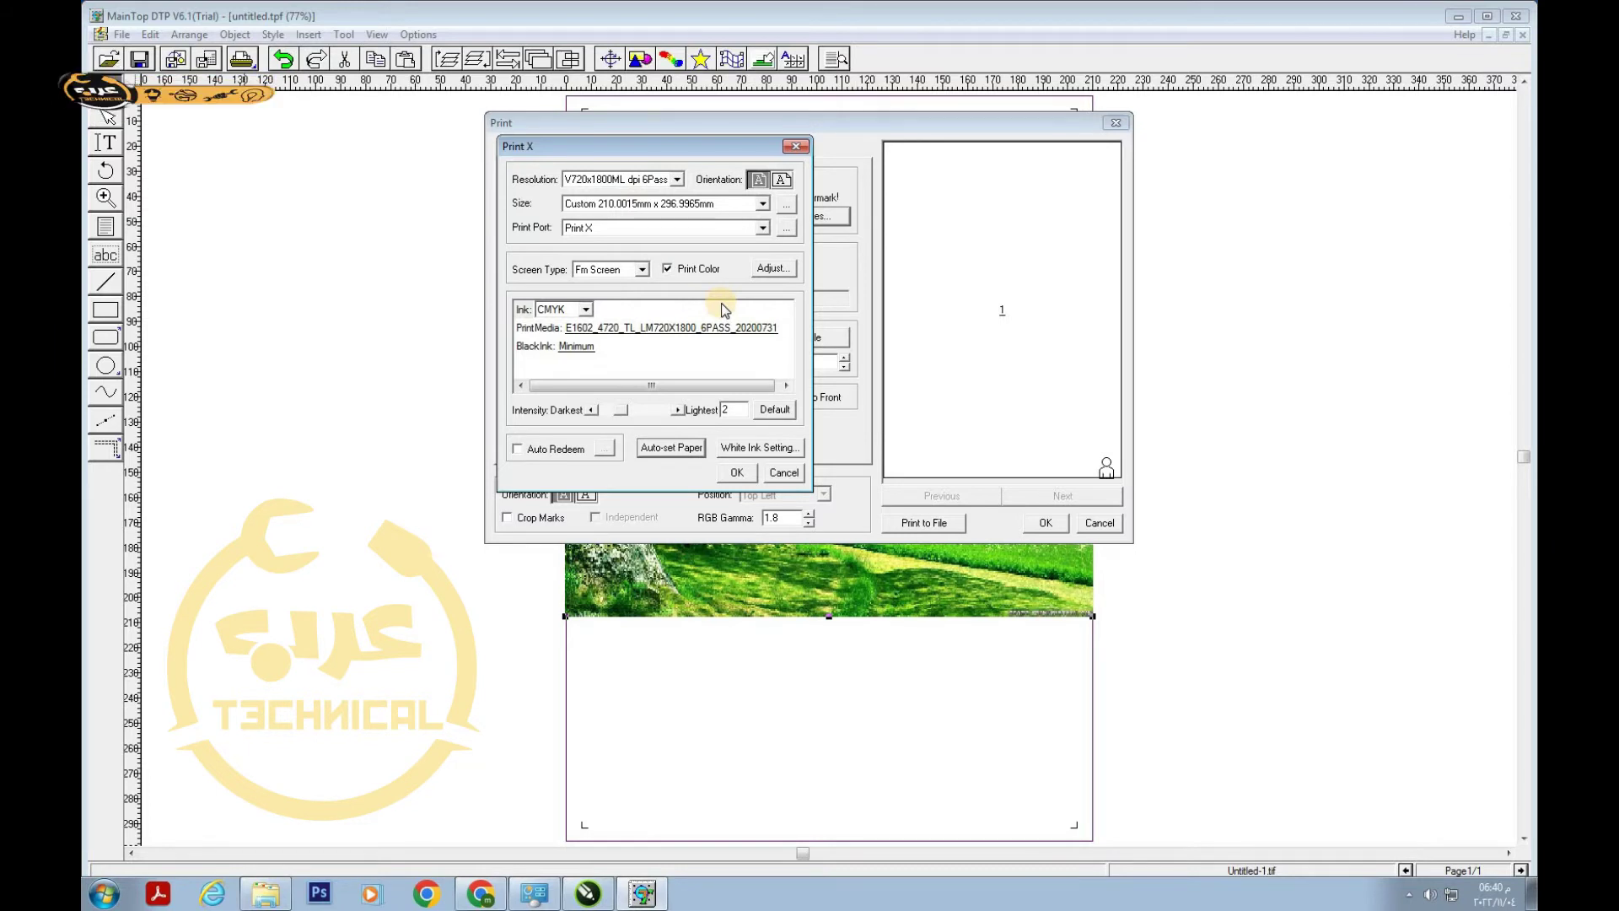
# Open the white ink settings and review the White & Color Relation and White Invaginate Direction choices
pyautogui.click(756, 452)
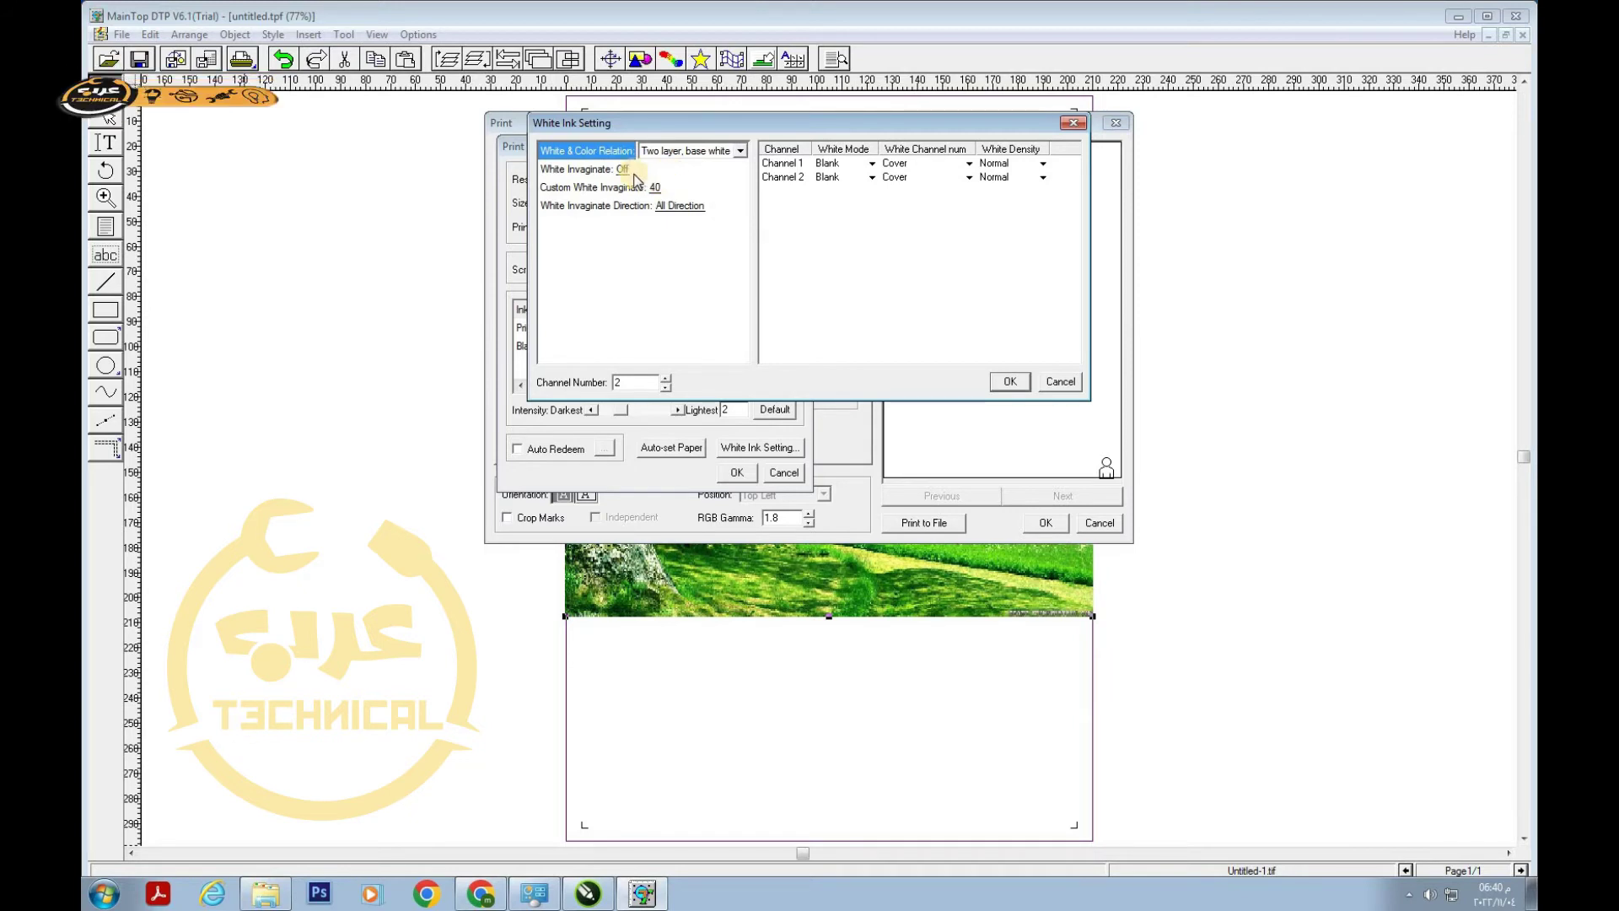
pyautogui.click(739, 150)
pyautogui.click(588, 174)
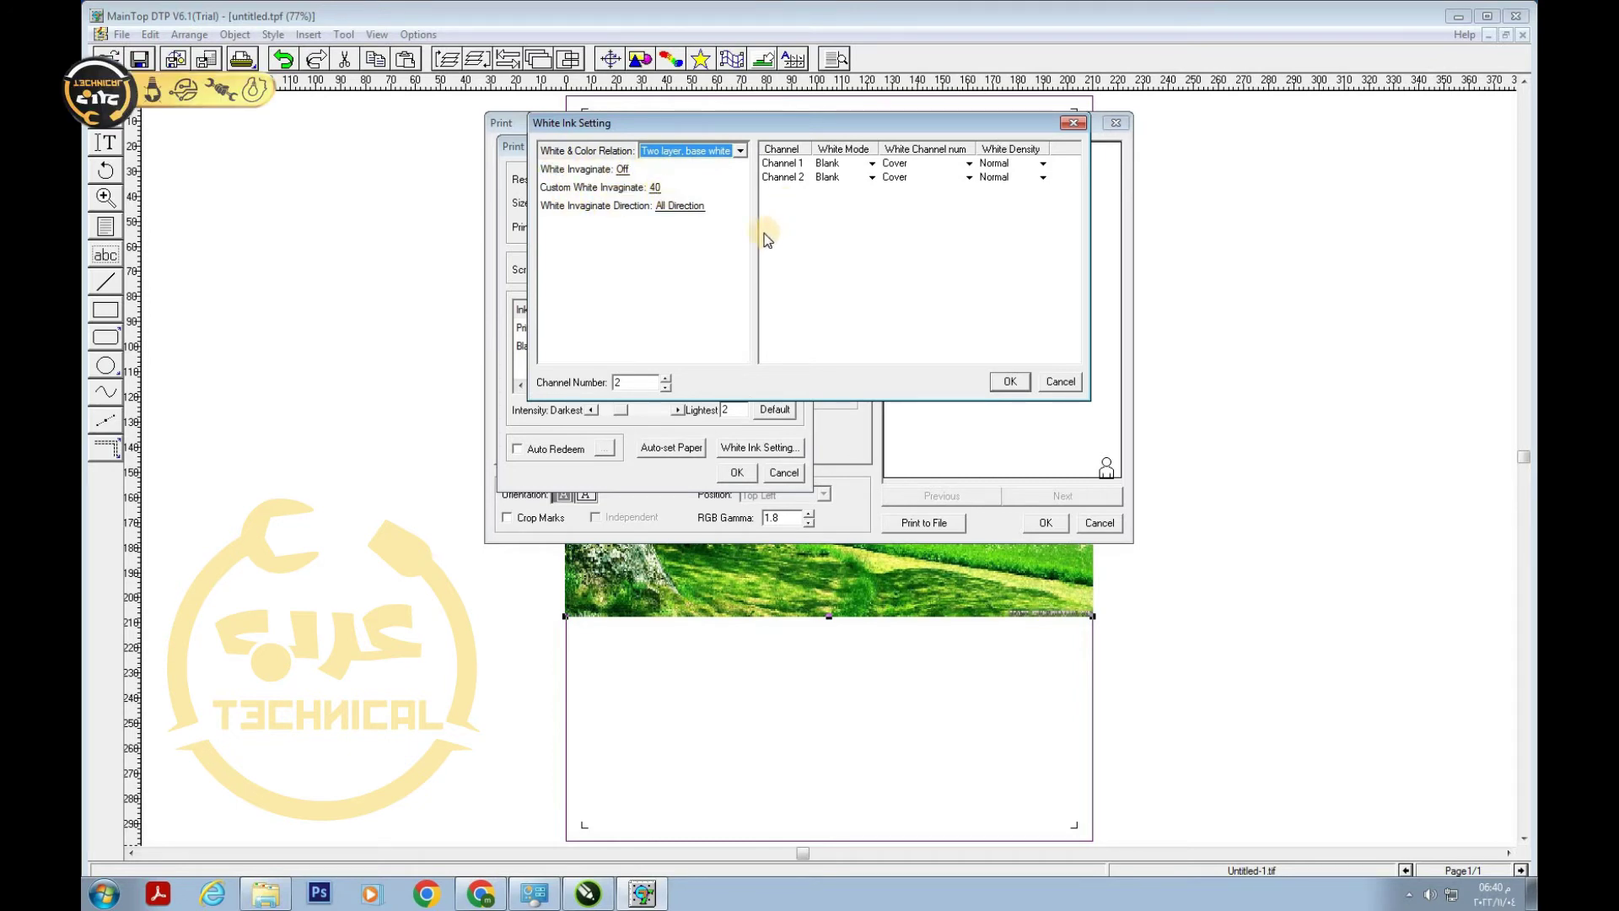
pyautogui.click(670, 206)
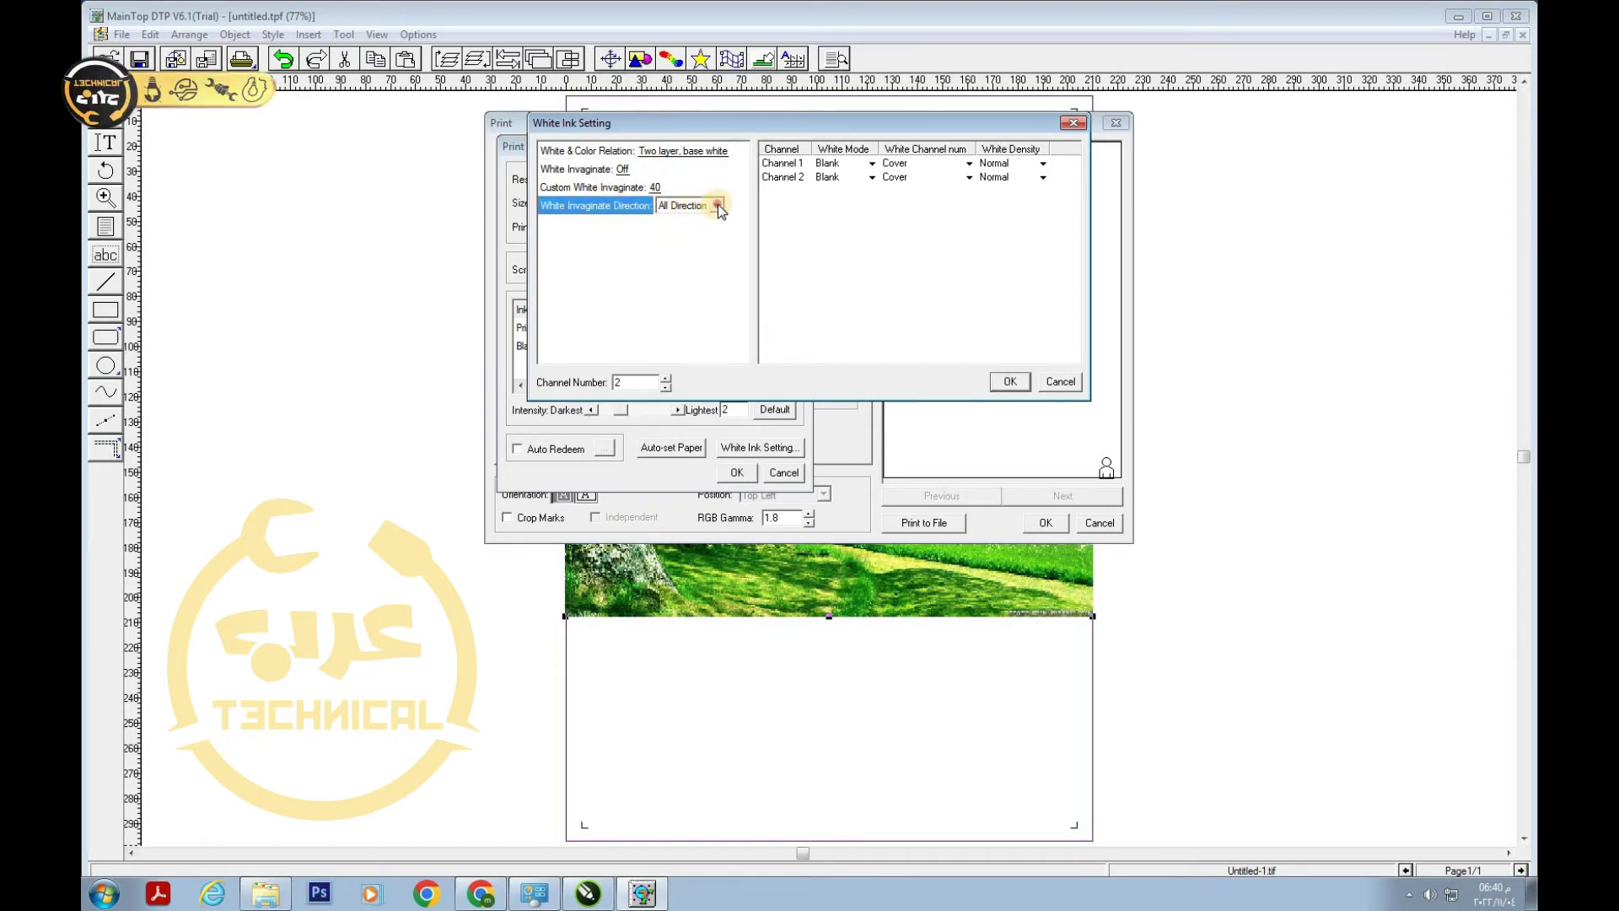
pyautogui.click(717, 205)
pyautogui.click(716, 205)
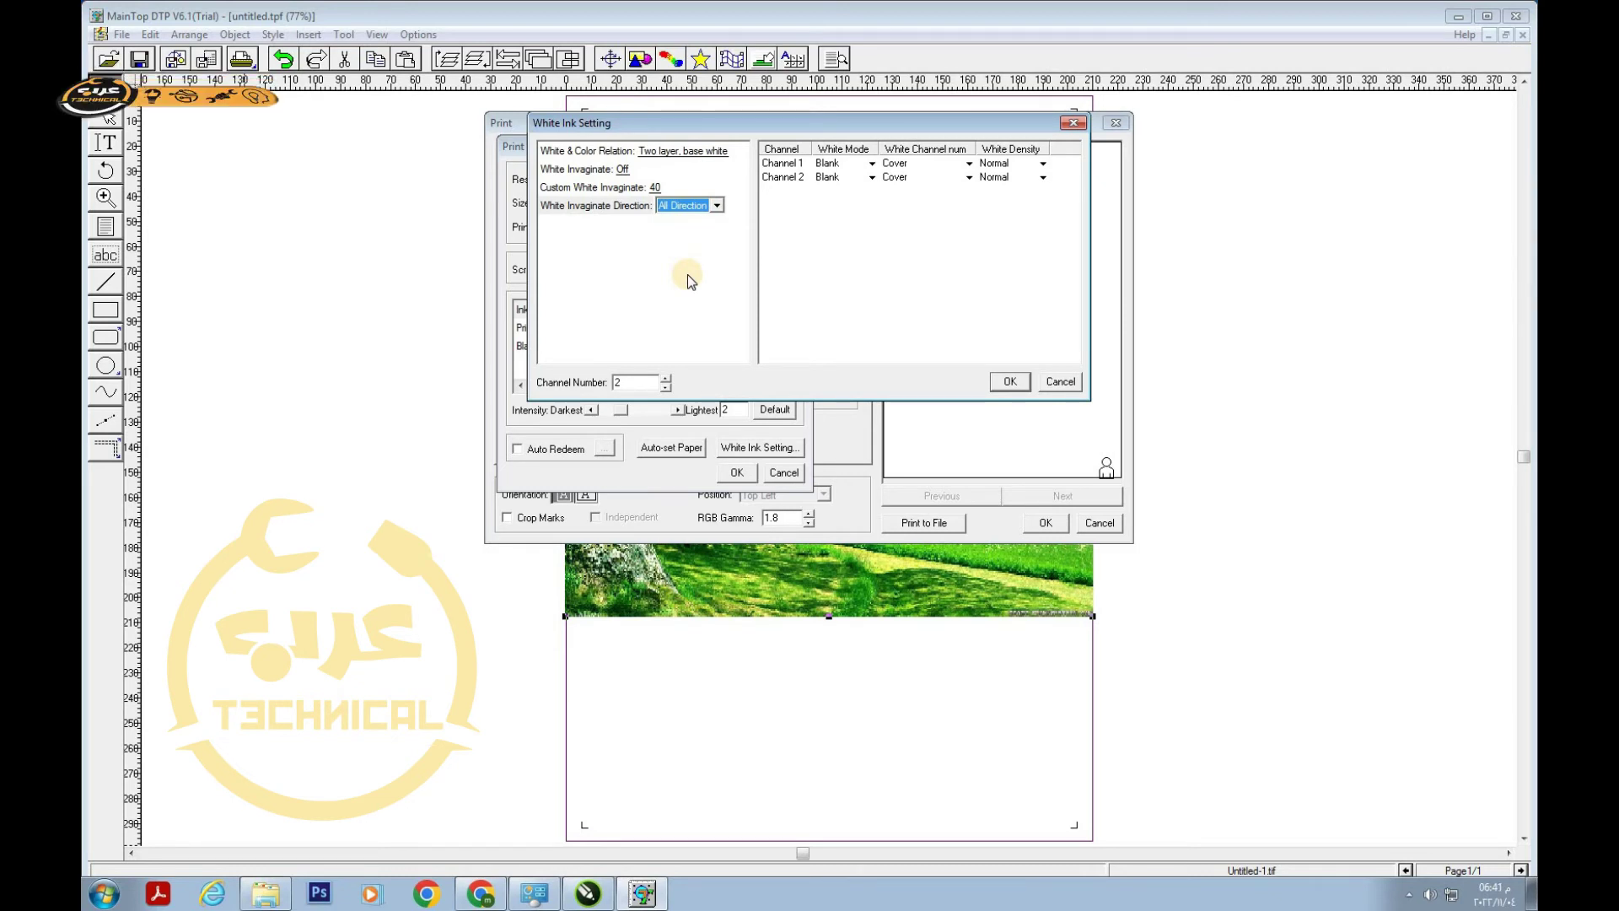
# Set the White Mode of Channel 1 and Channel 2 to Spot Color
pyautogui.click(793, 179)
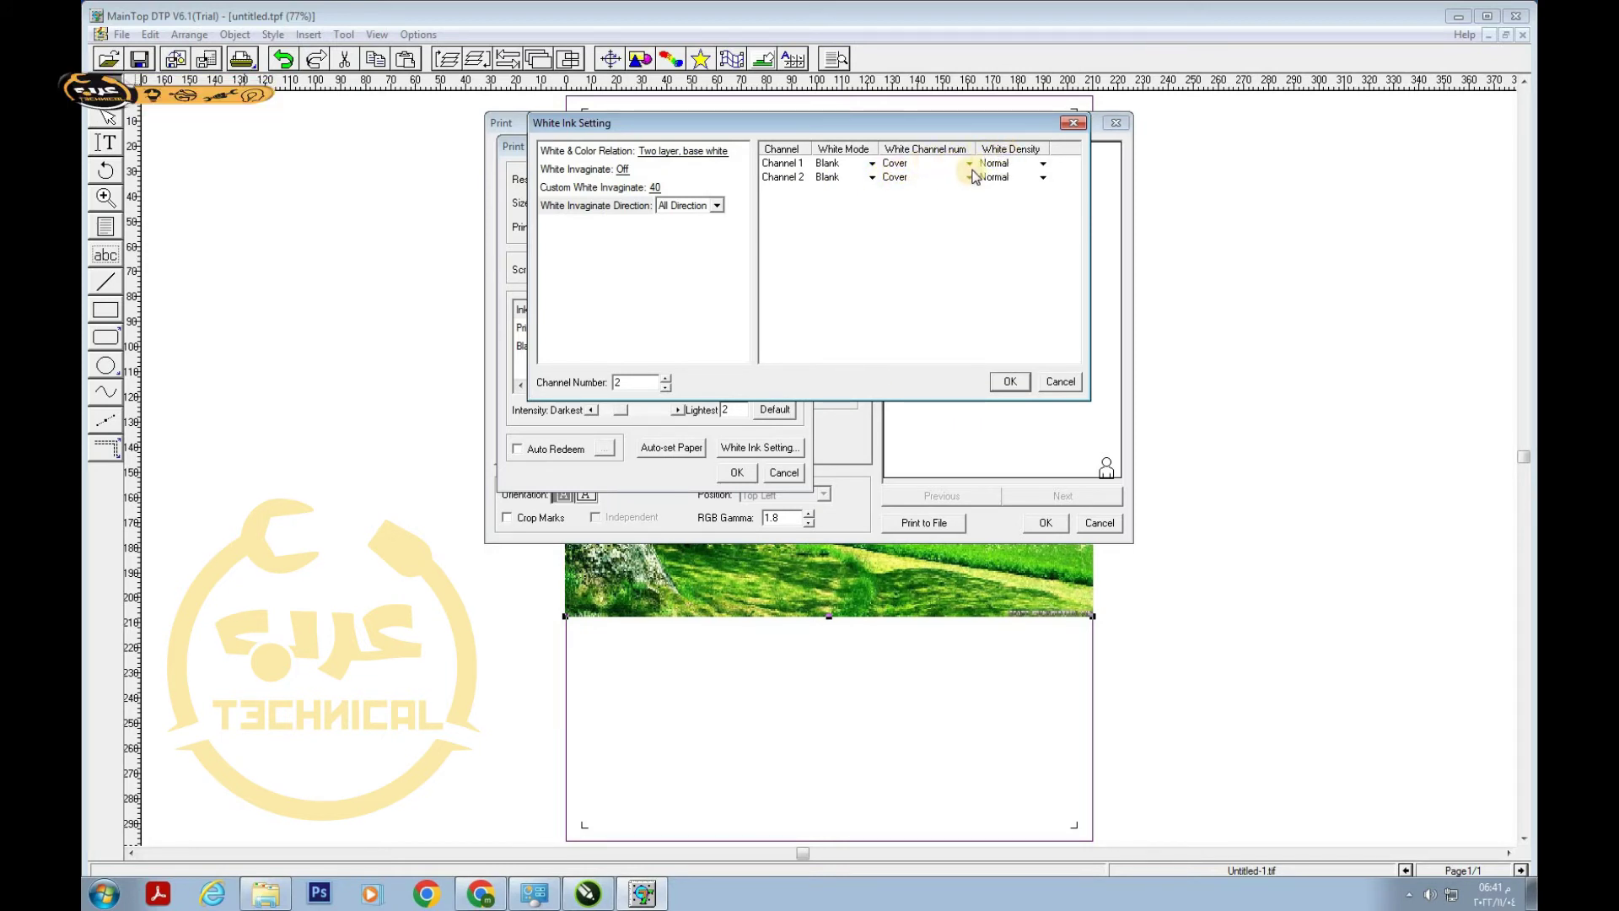
pyautogui.click(872, 165)
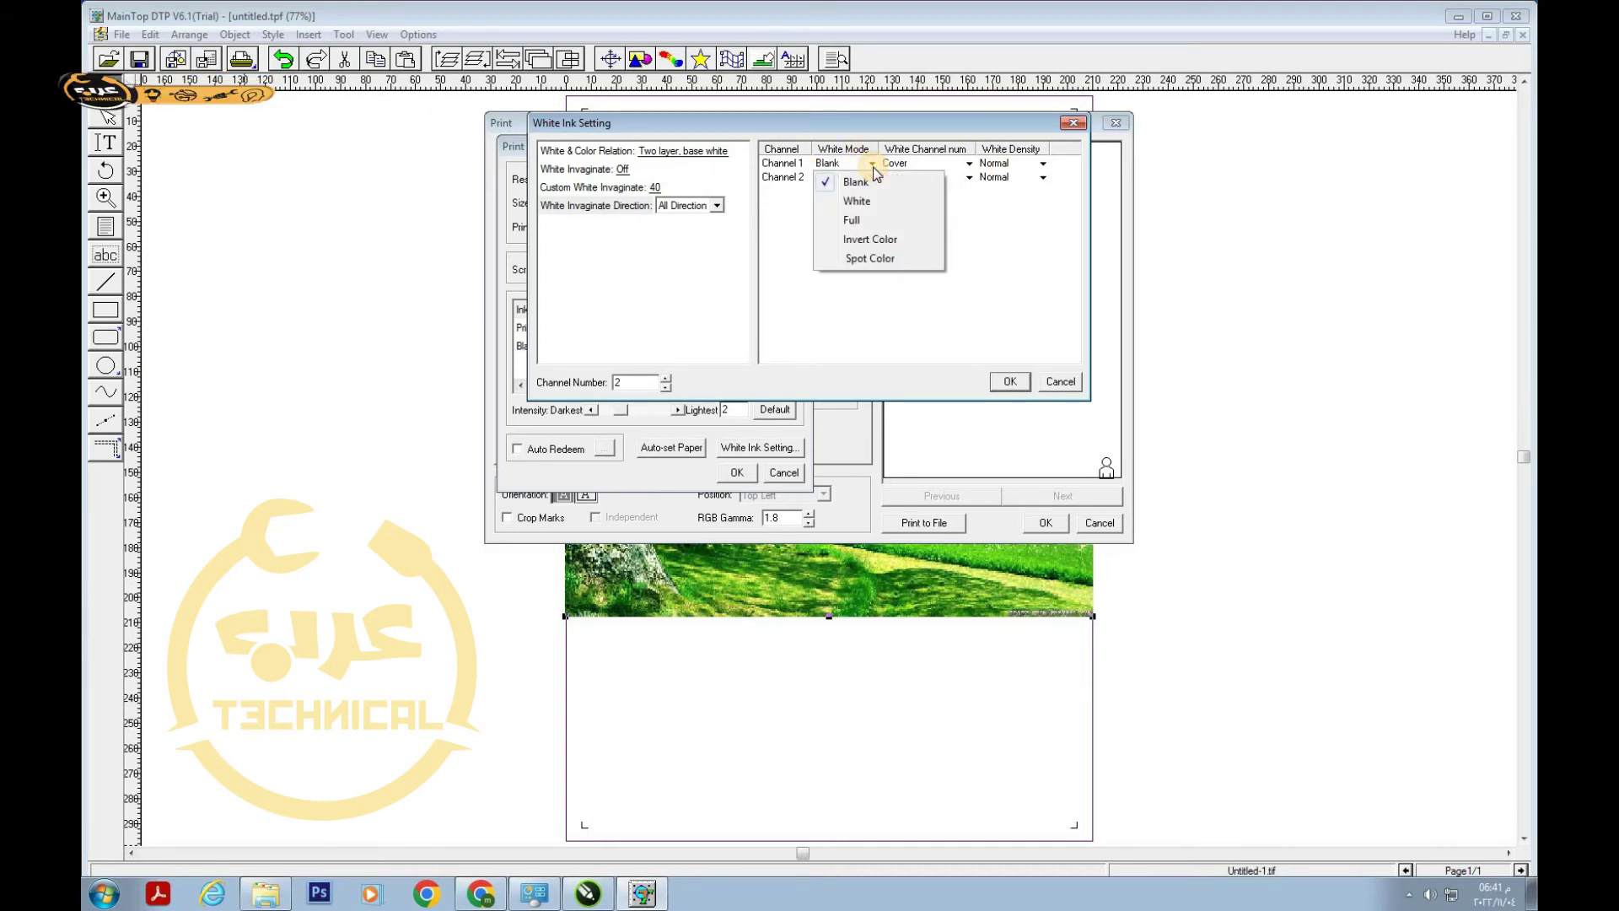
pyautogui.click(902, 261)
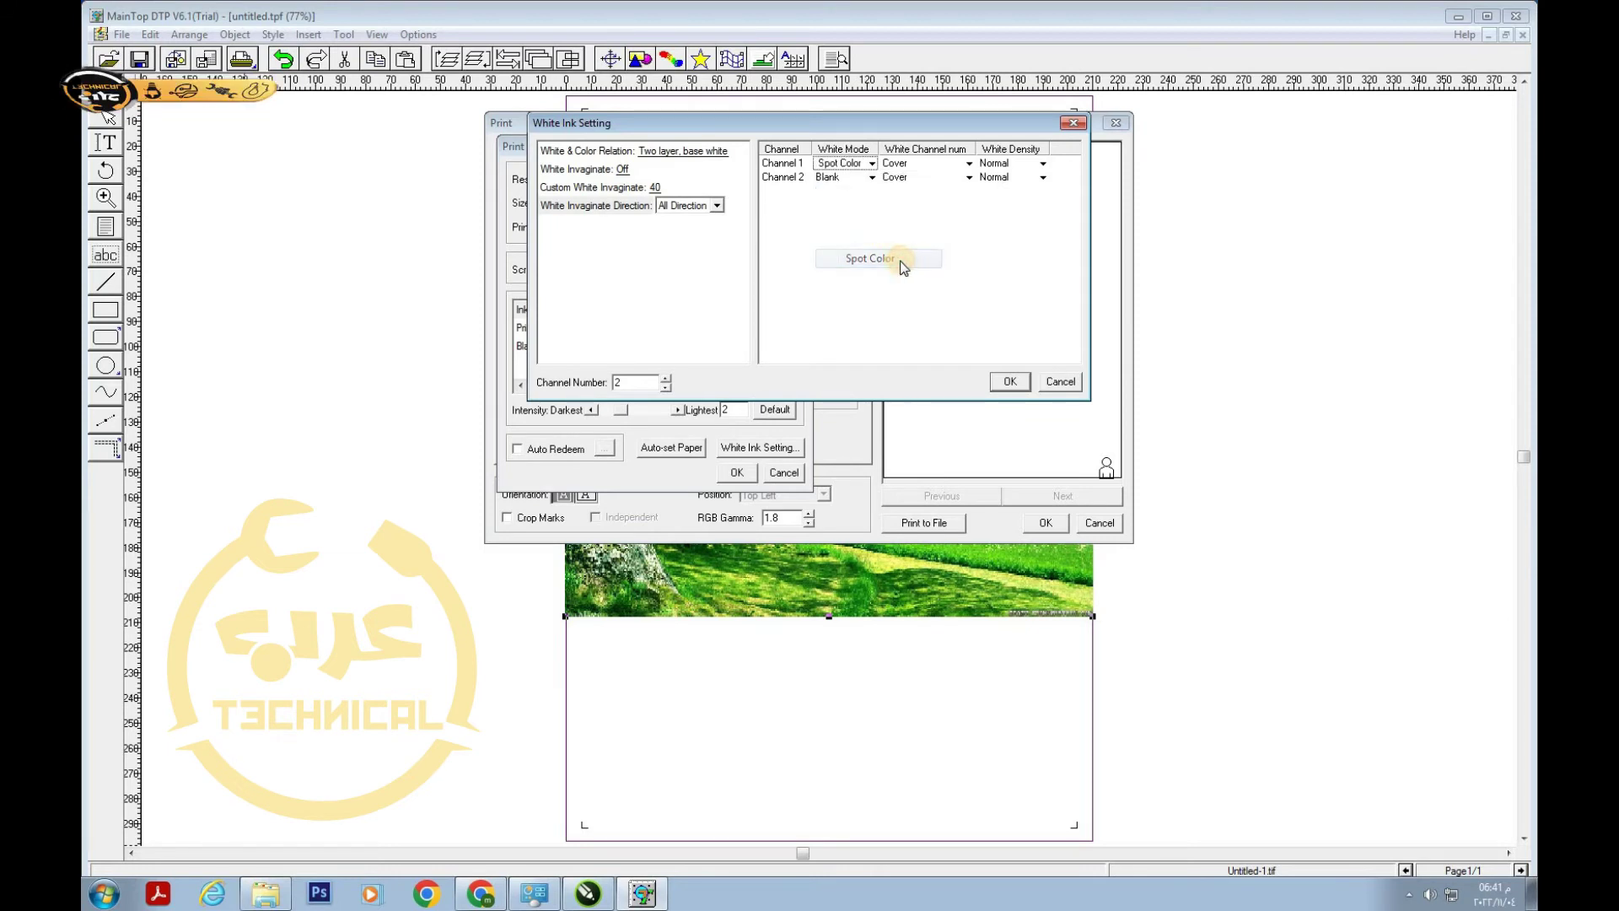
pyautogui.click(870, 178)
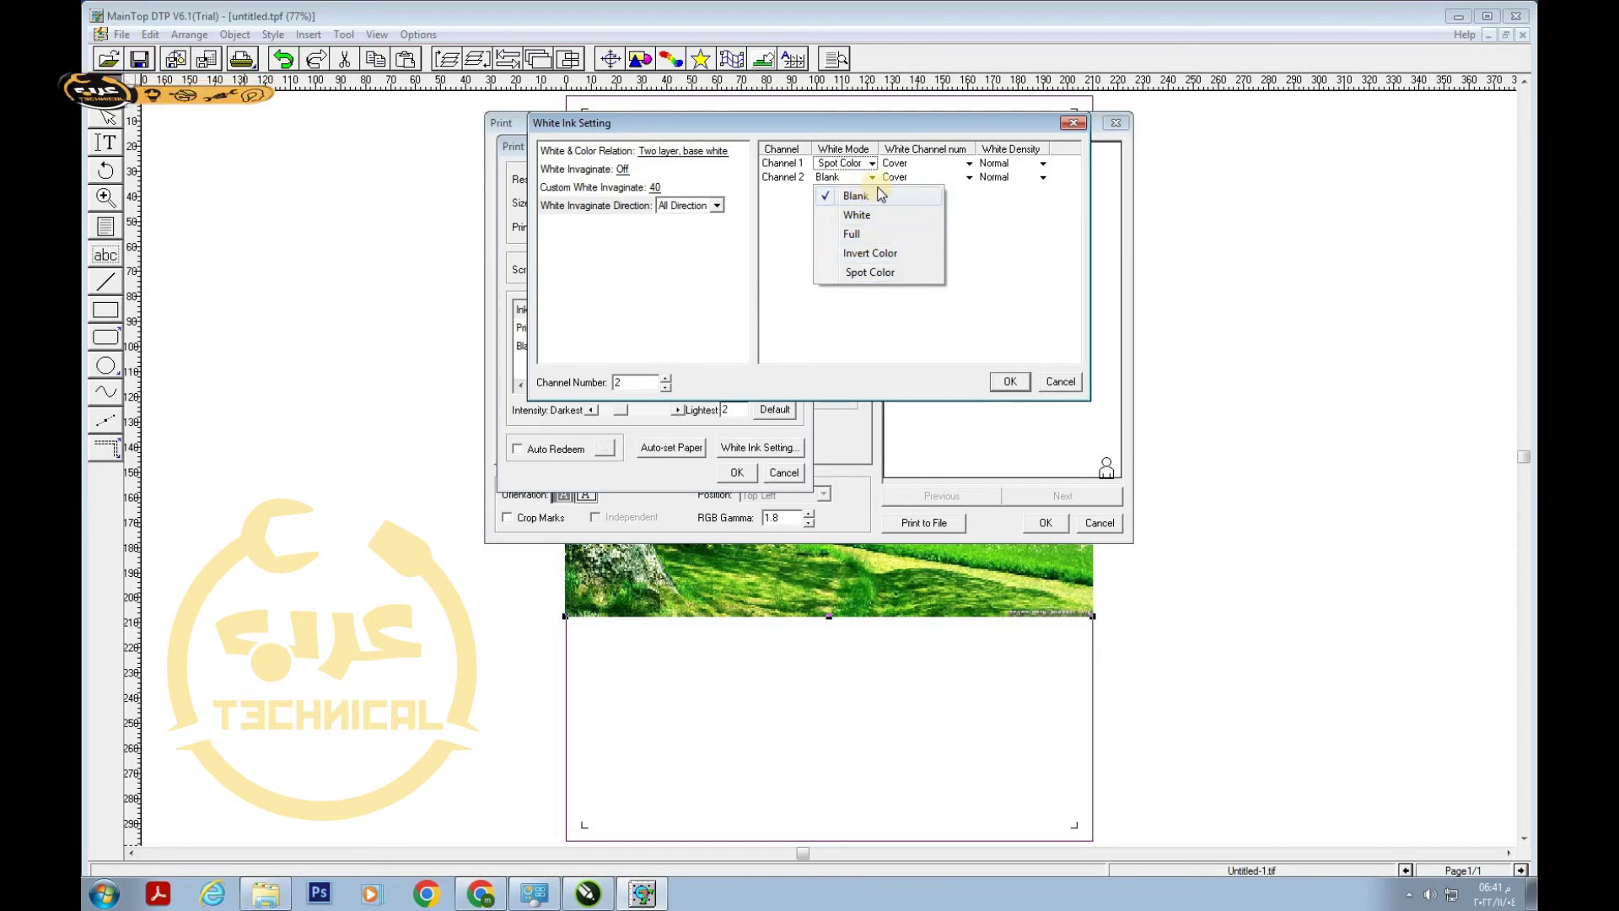
pyautogui.click(865, 272)
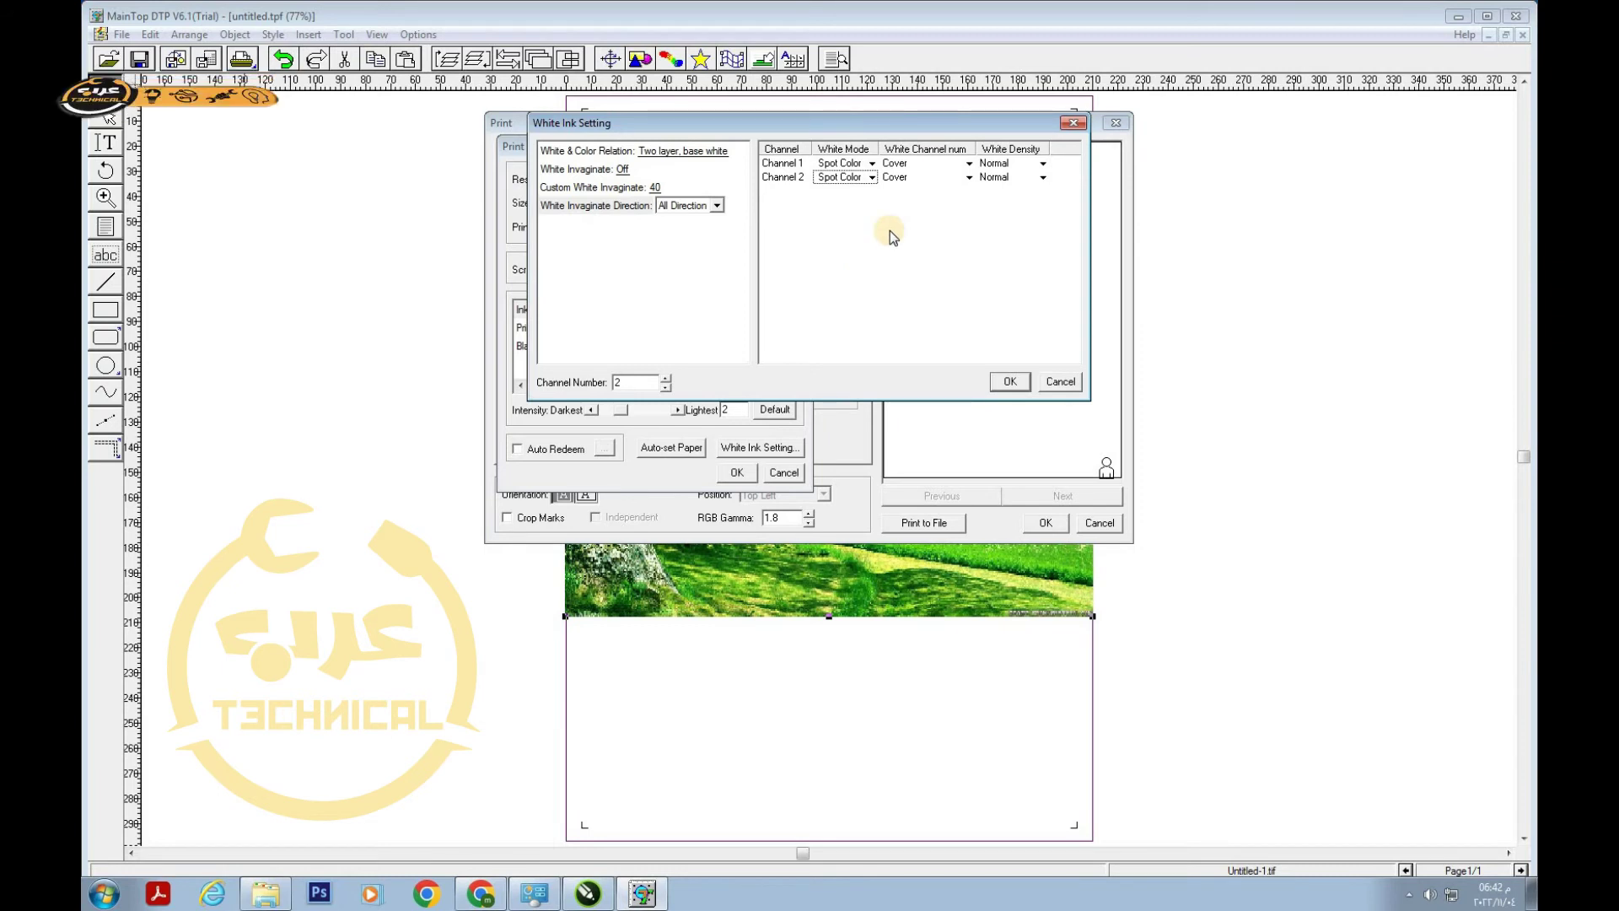
pyautogui.click(869, 164)
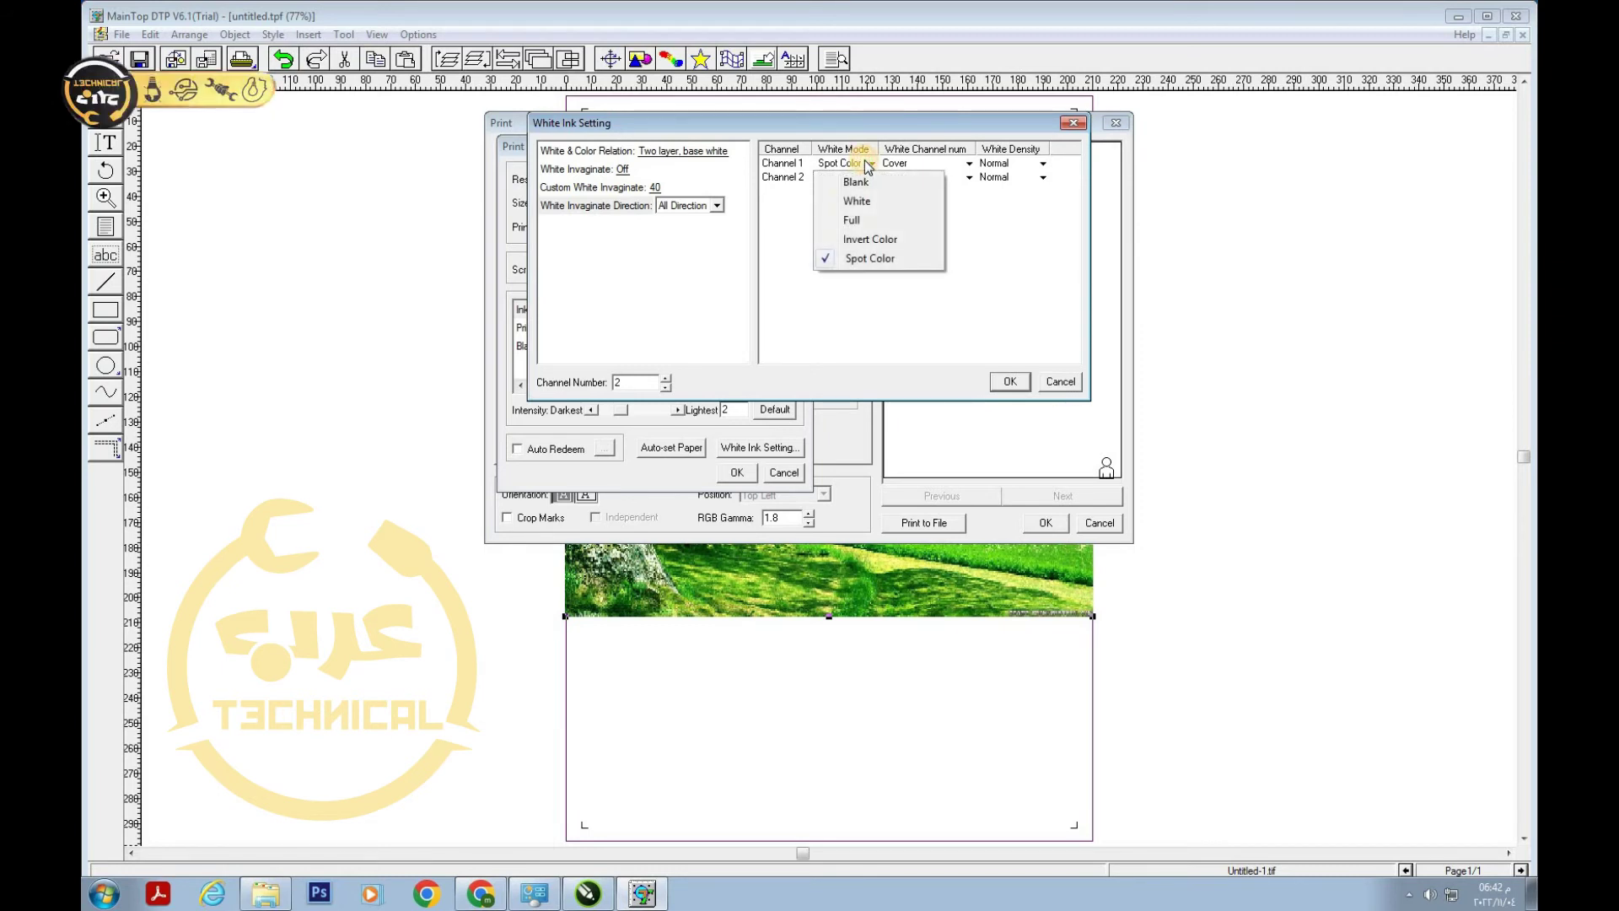
pyautogui.click(858, 257)
pyautogui.click(847, 177)
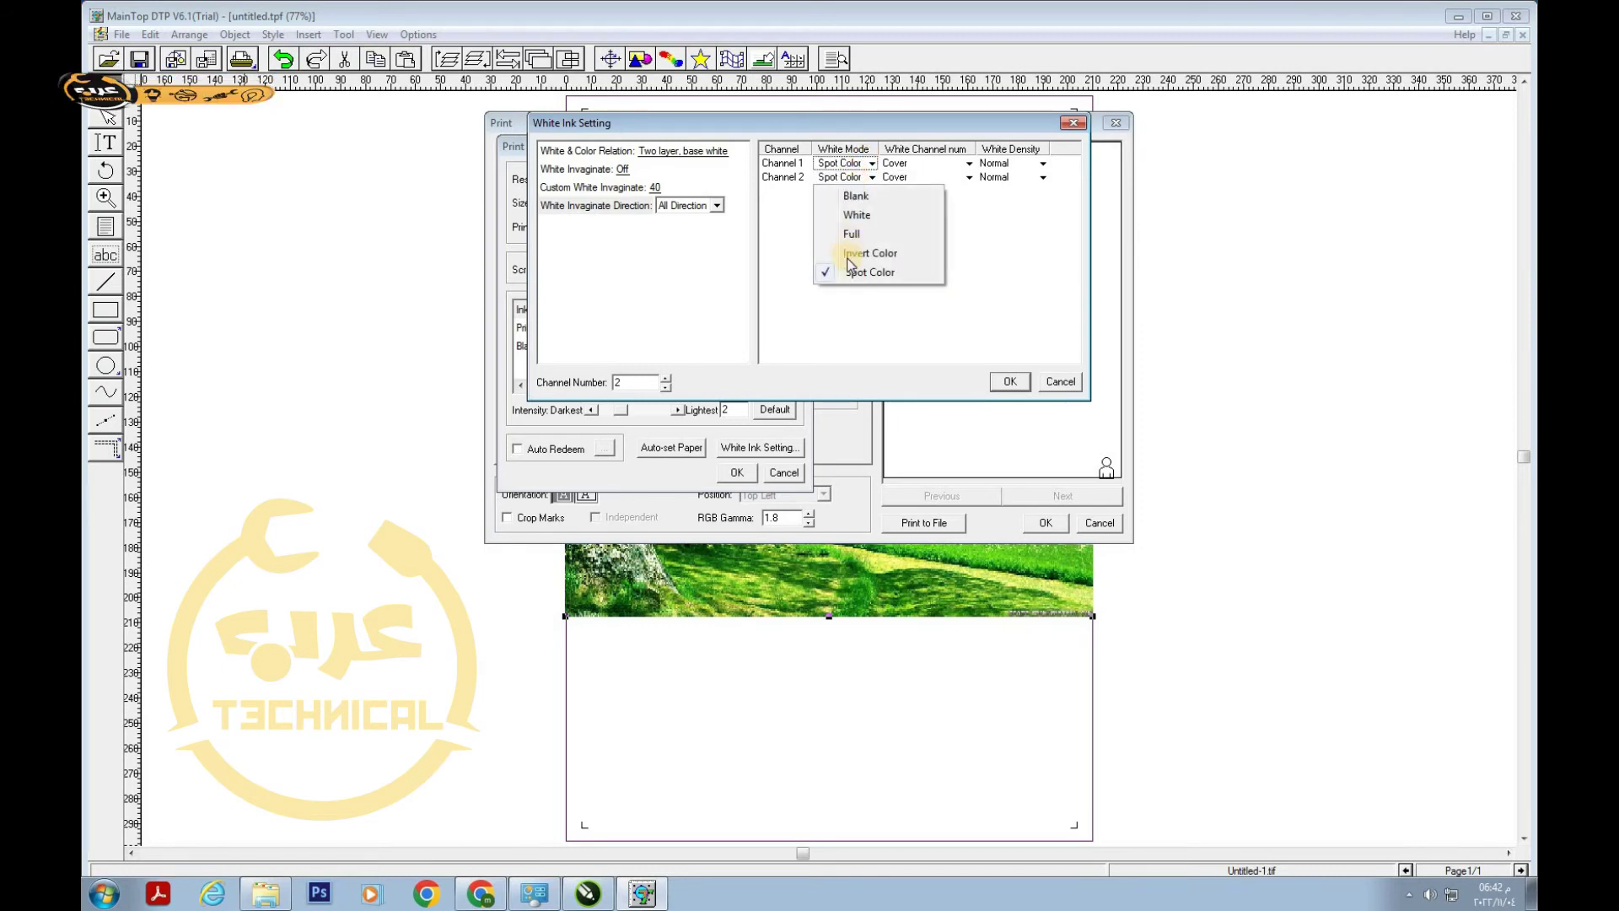
pyautogui.click(997, 187)
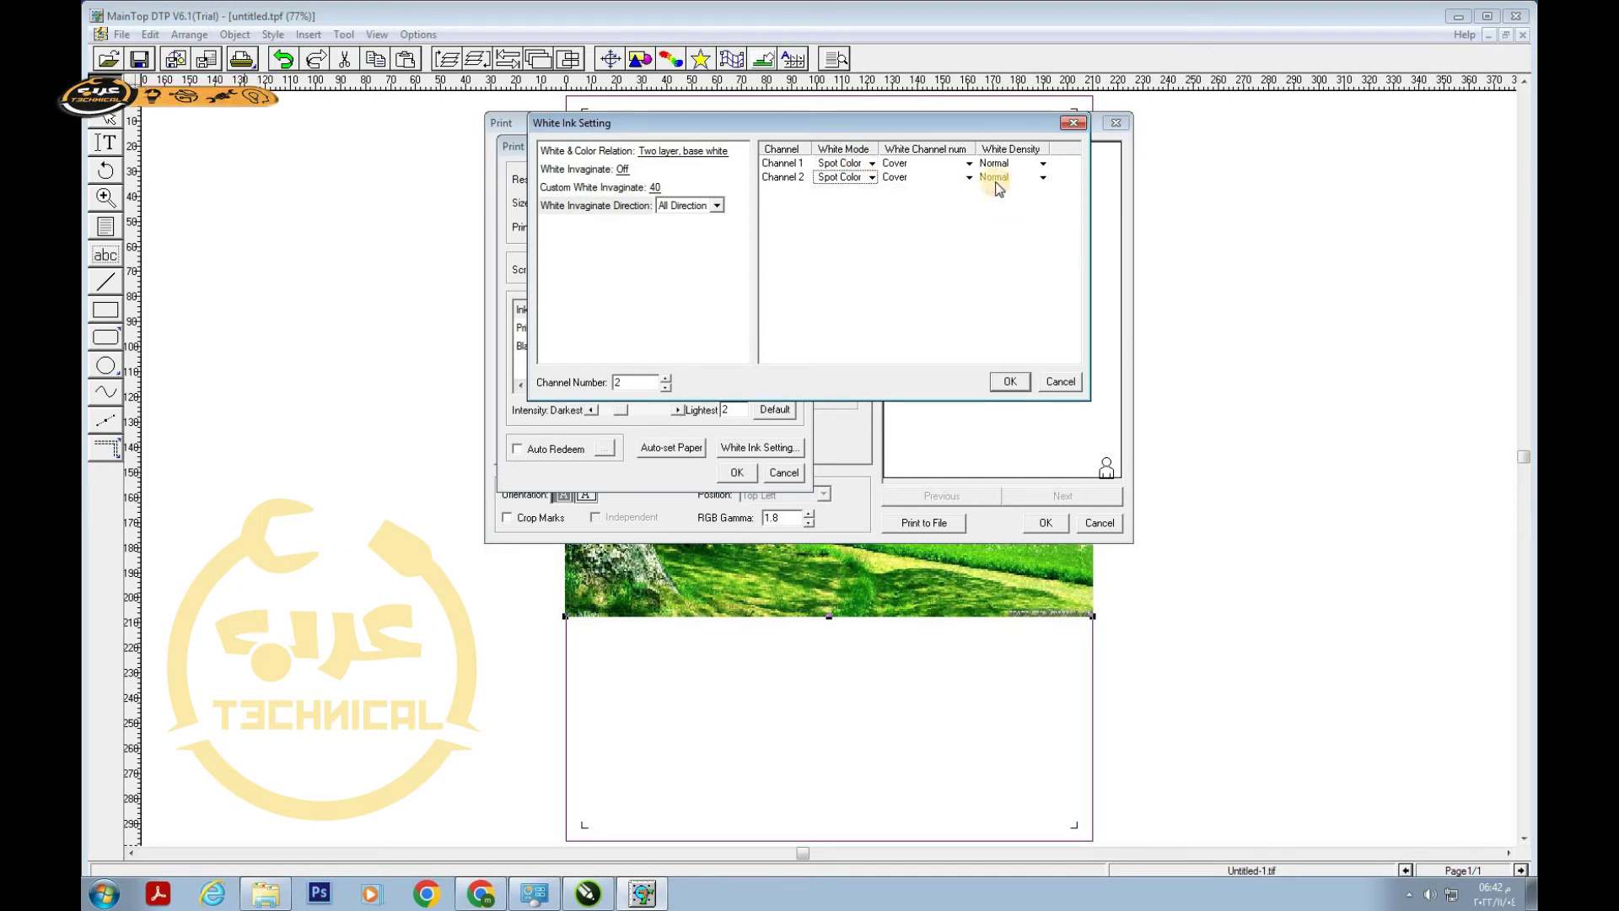
# Check the White Channel num choices for both channels and keep Cover selected
pyautogui.click(970, 163)
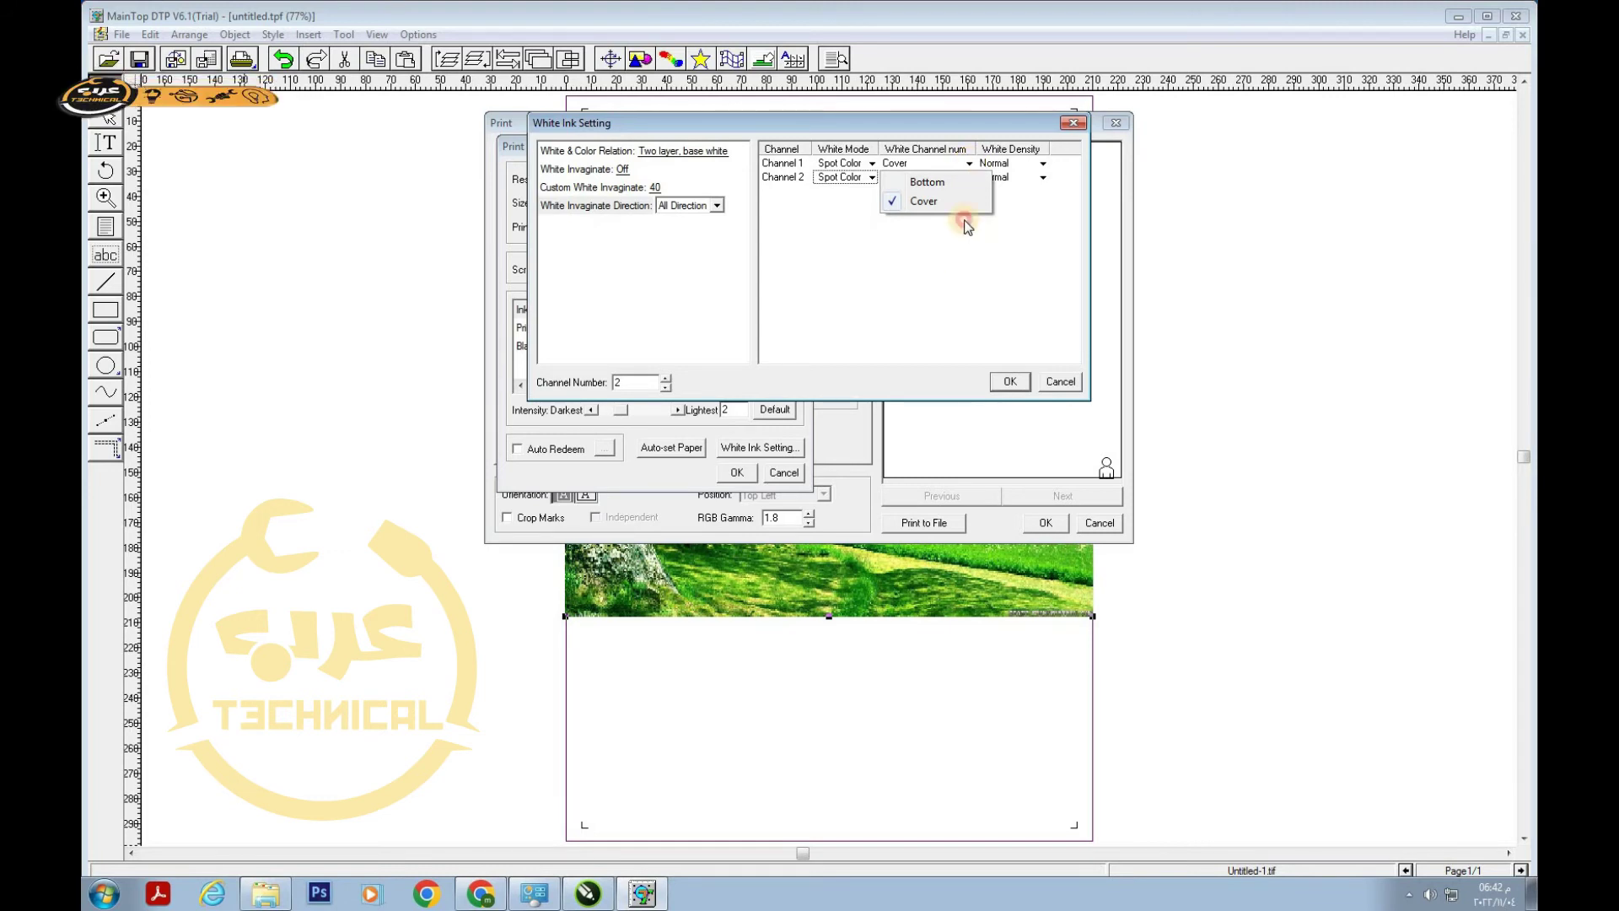
pyautogui.click(961, 202)
pyautogui.click(970, 177)
pyautogui.click(968, 272)
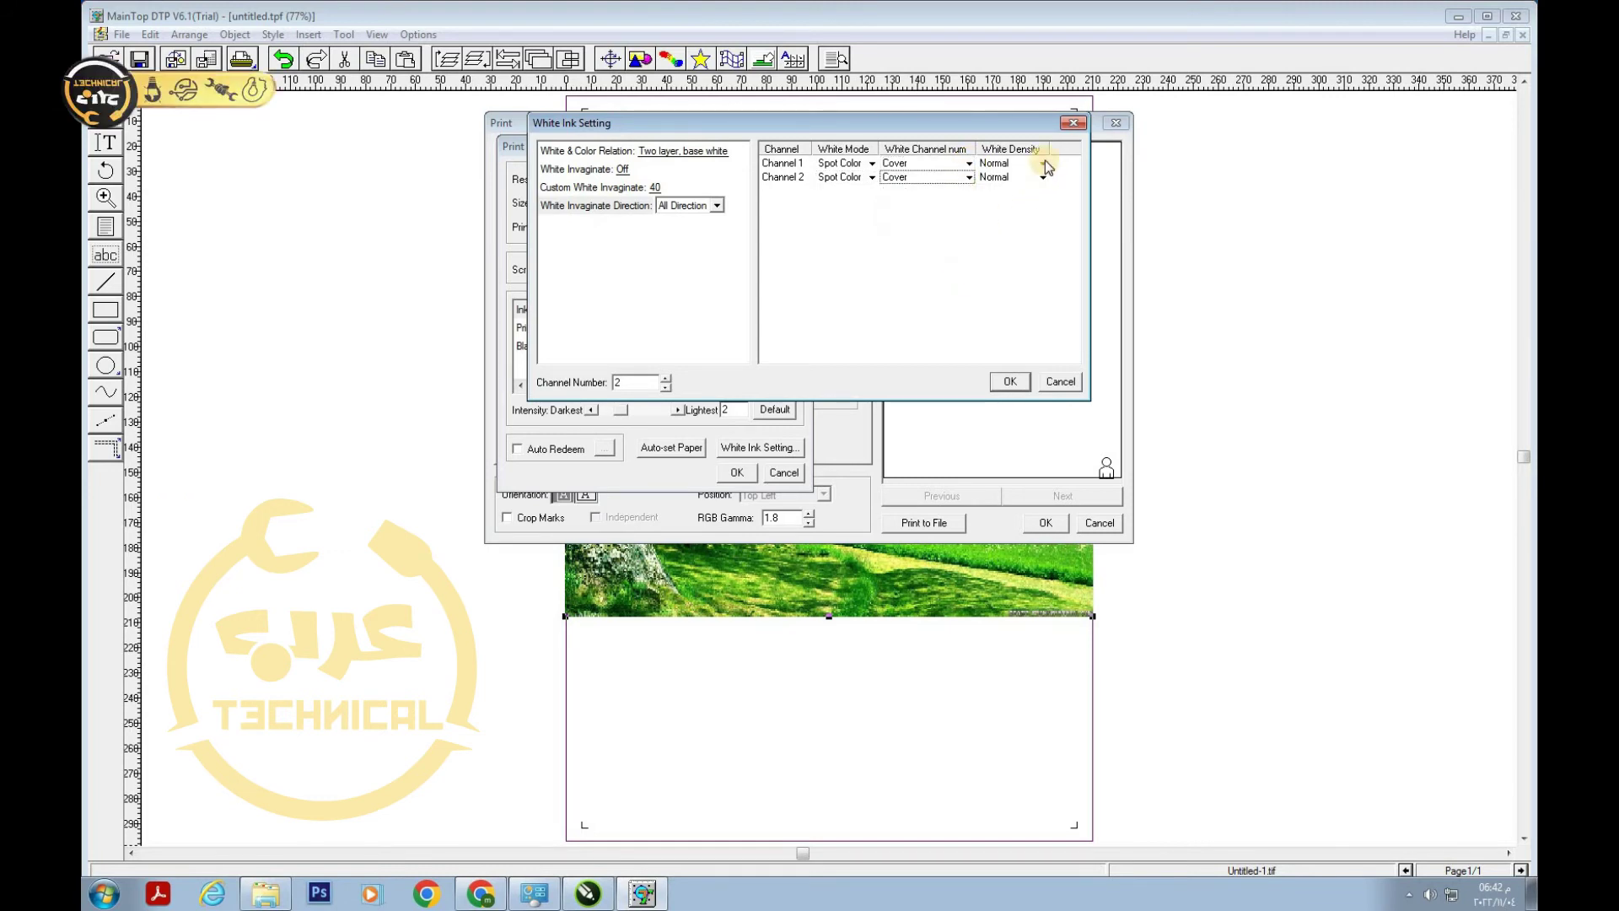
# Review Channel 1's White Density choices and the channel number, and accept the white ink settings and printer properties
pyautogui.click(1044, 162)
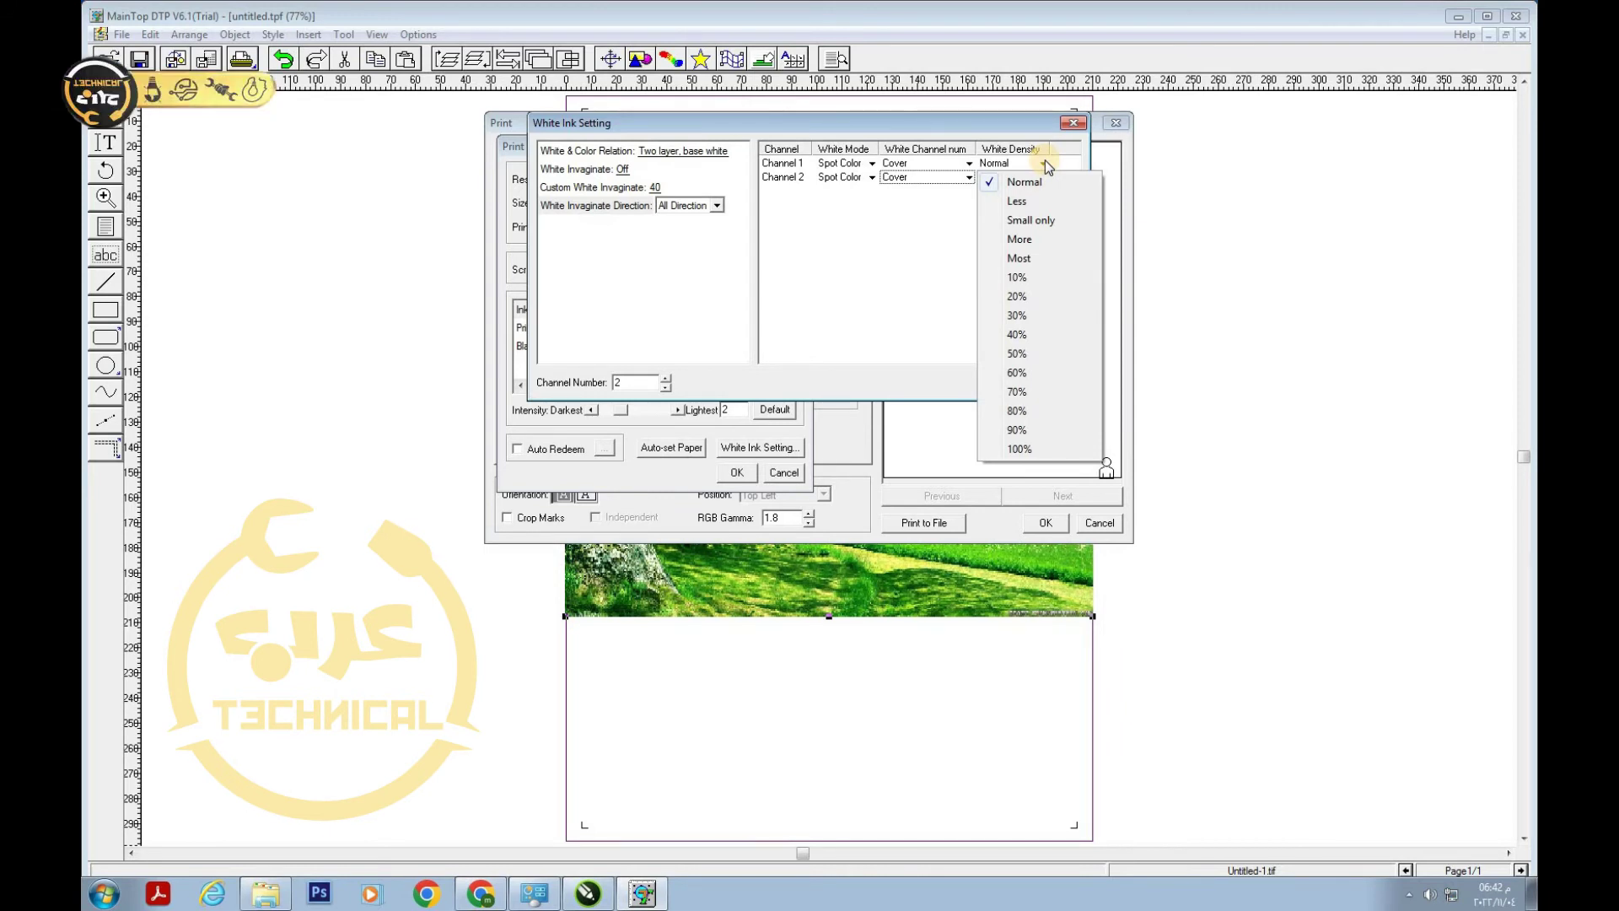
pyautogui.click(892, 204)
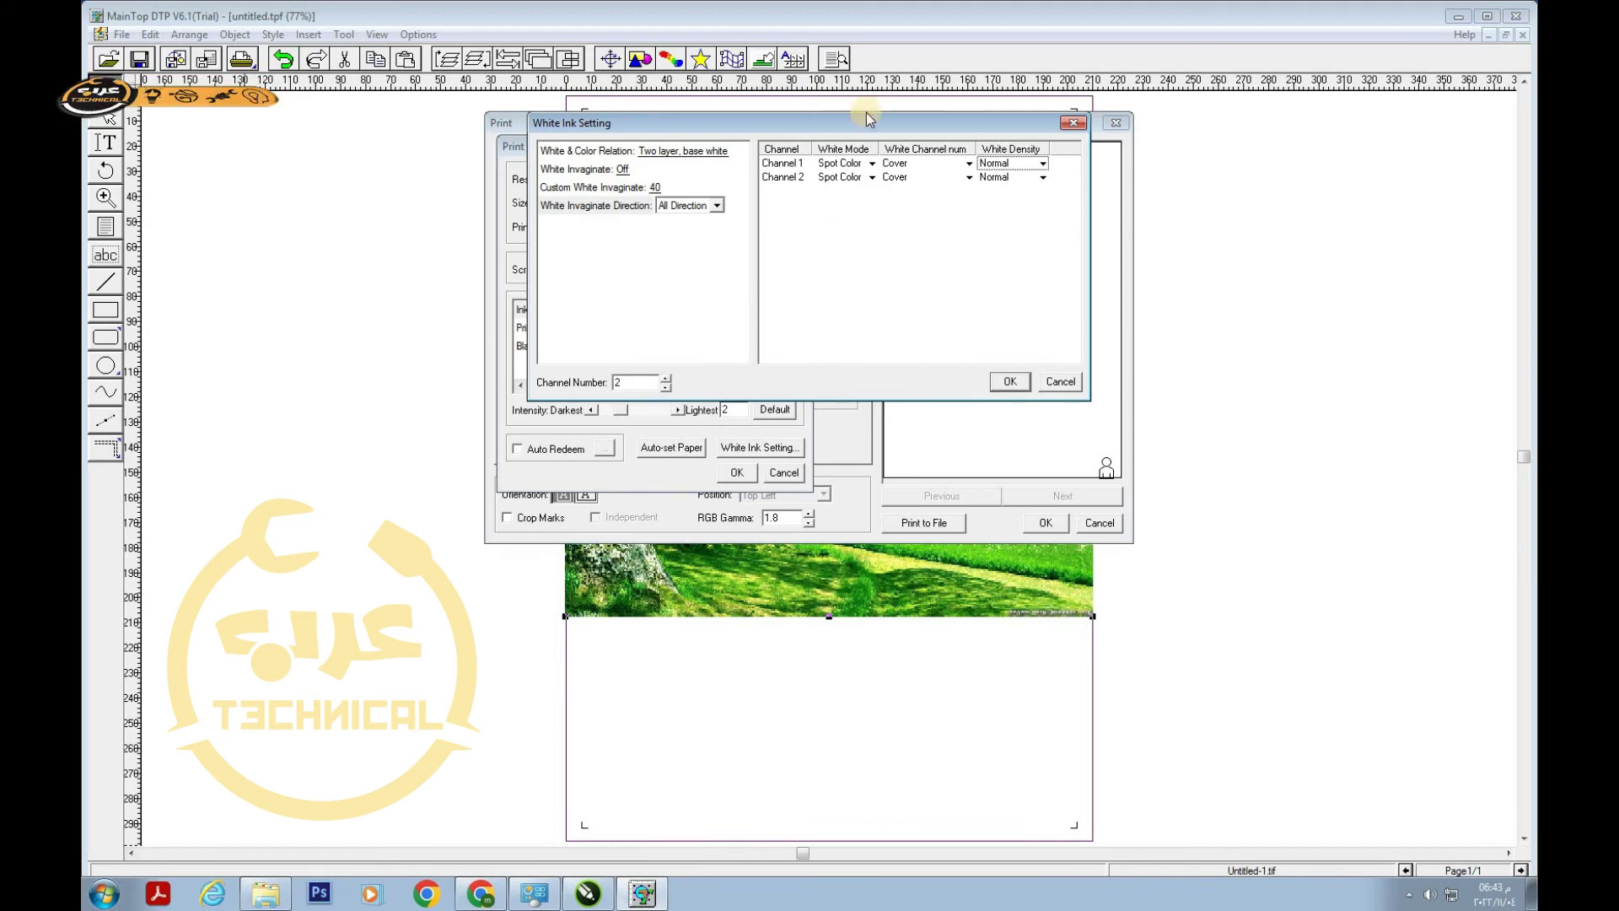
pyautogui.click(628, 387)
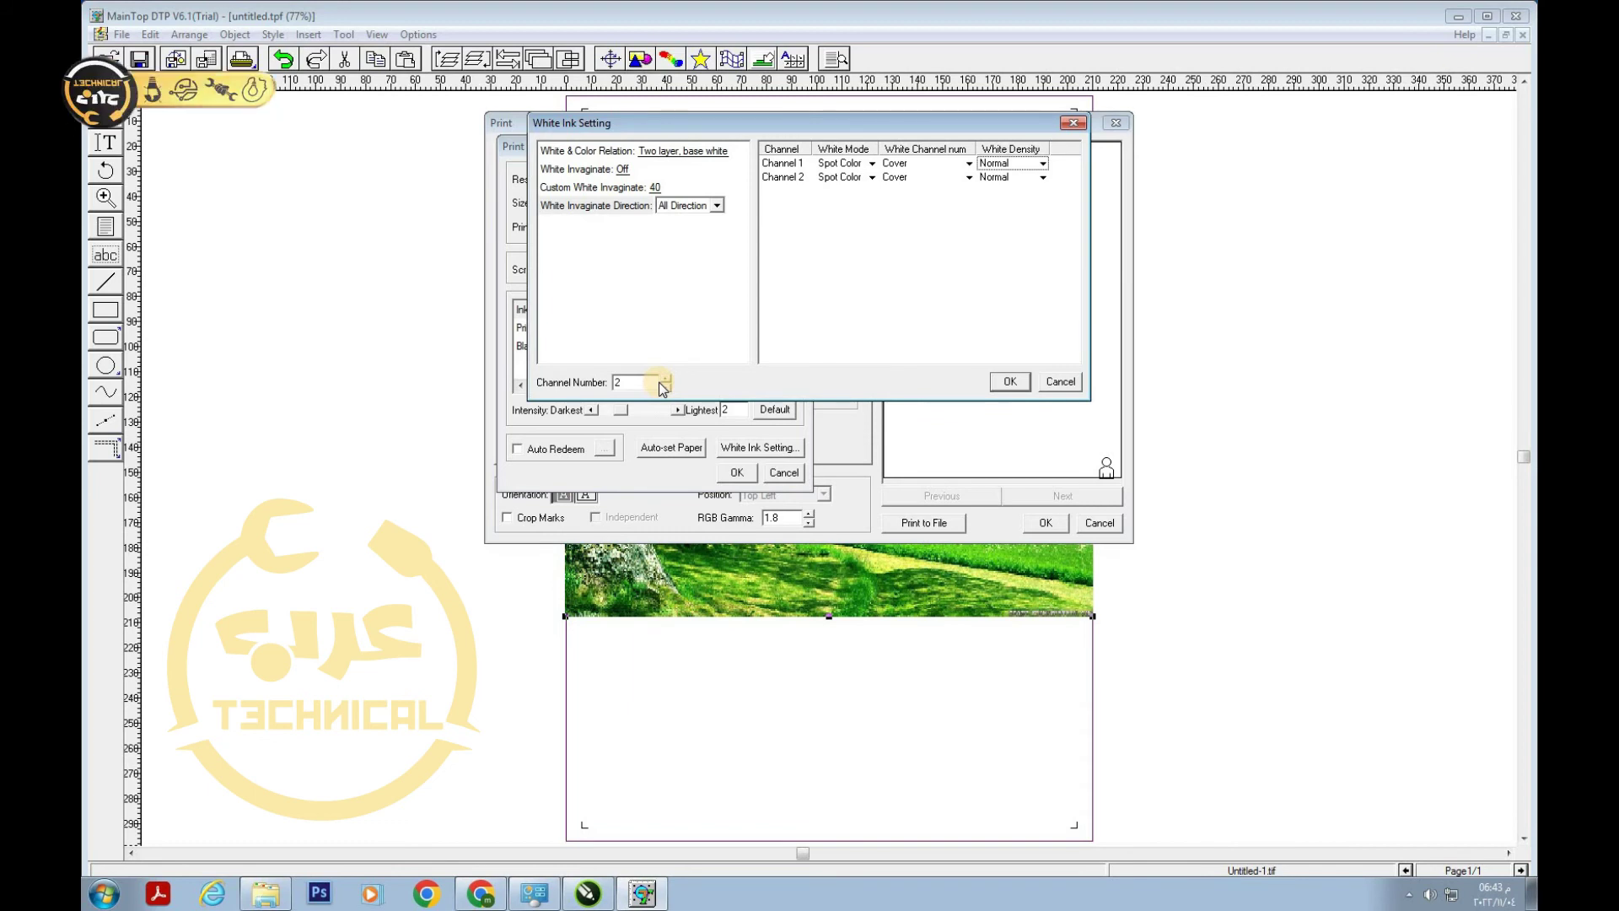
pyautogui.click(1009, 382)
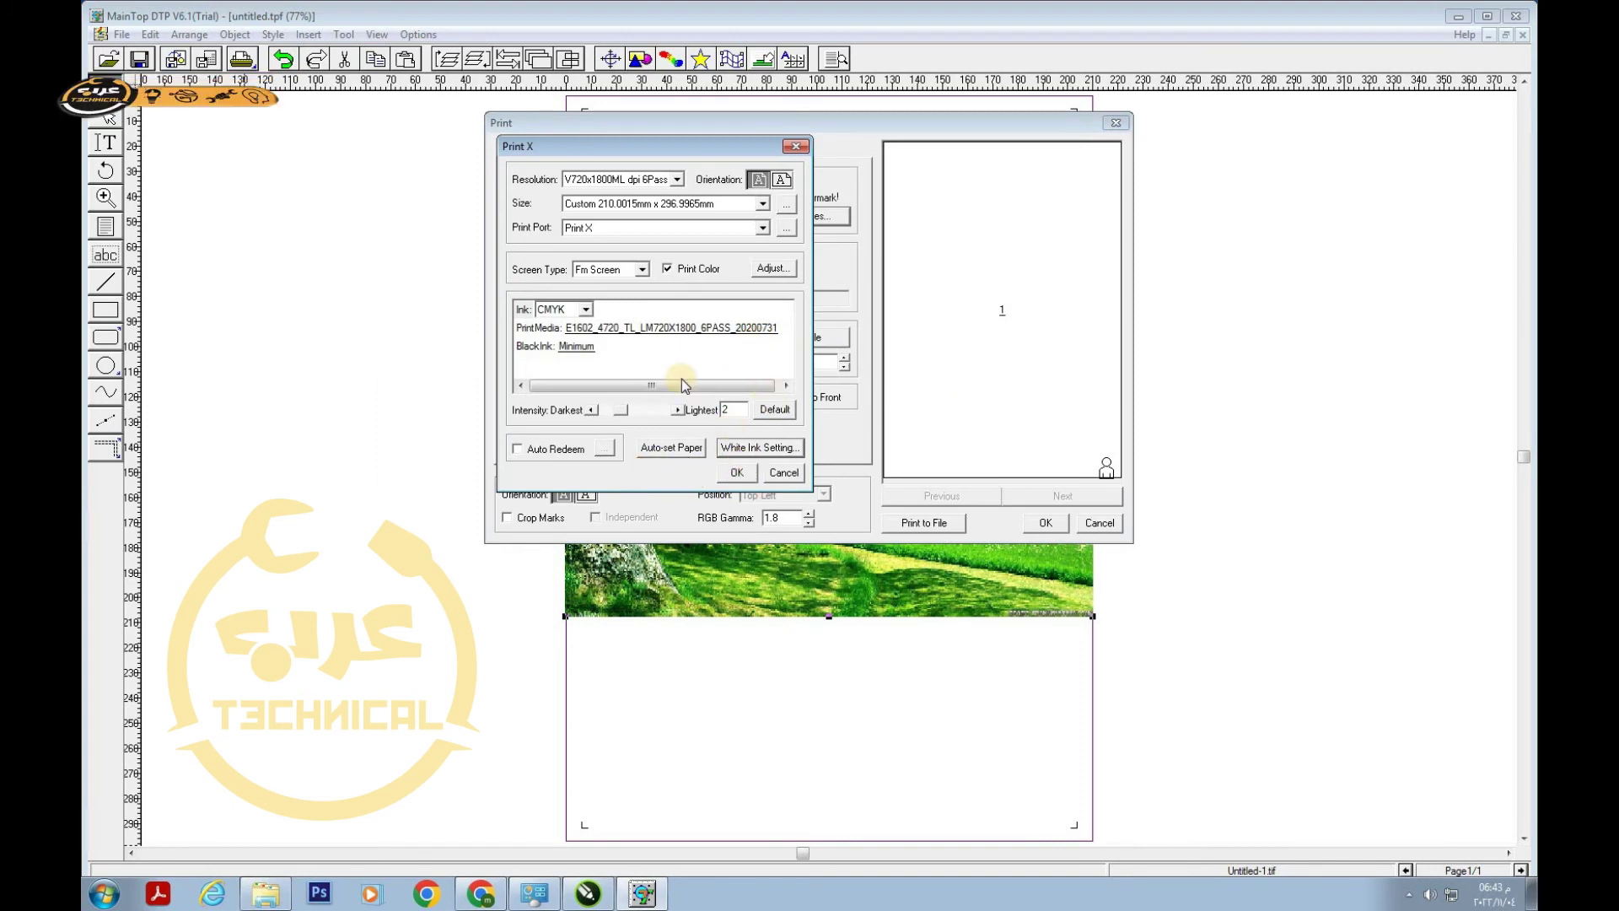
pyautogui.click(742, 476)
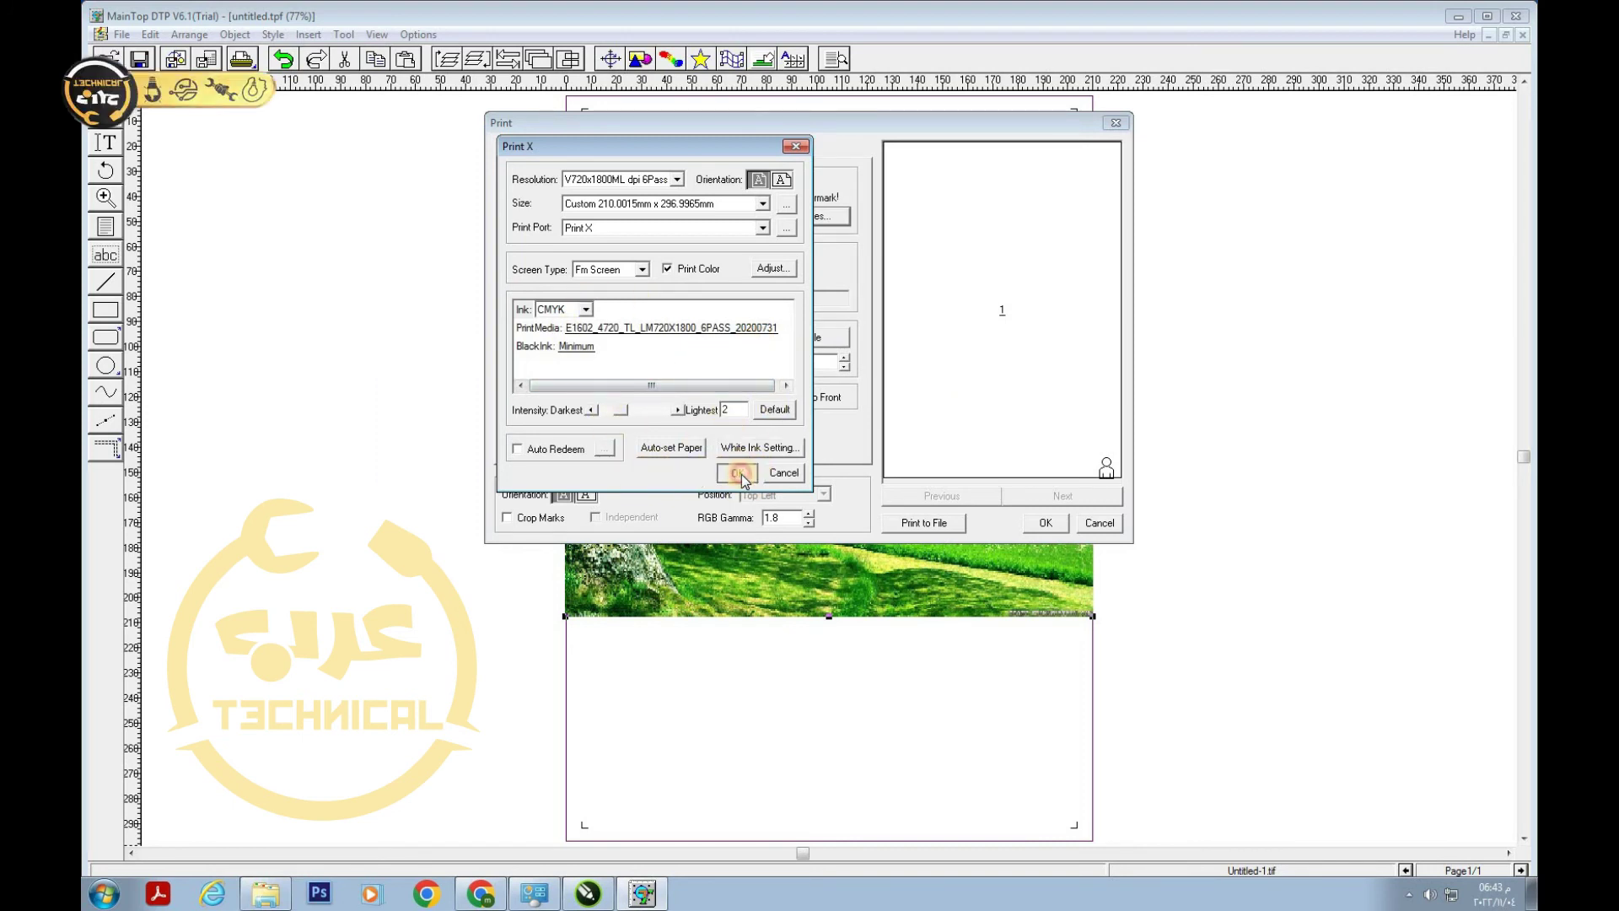
# Start printing the page to a file, reopen the print settings and cancel the print job
pyautogui.click(941, 525)
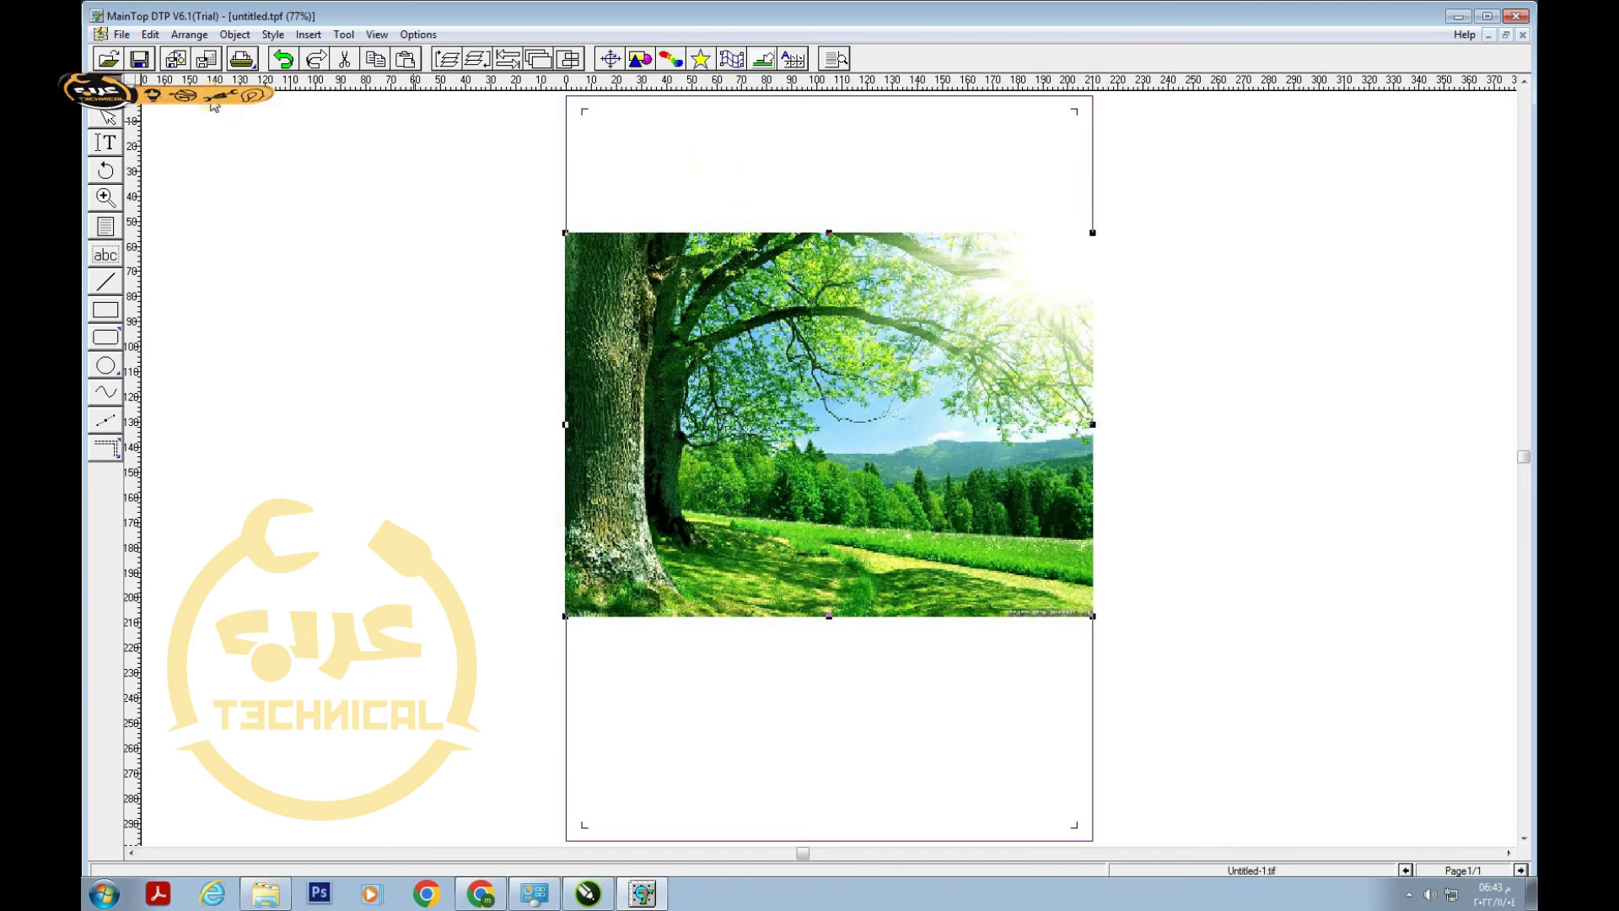
pyautogui.click(246, 60)
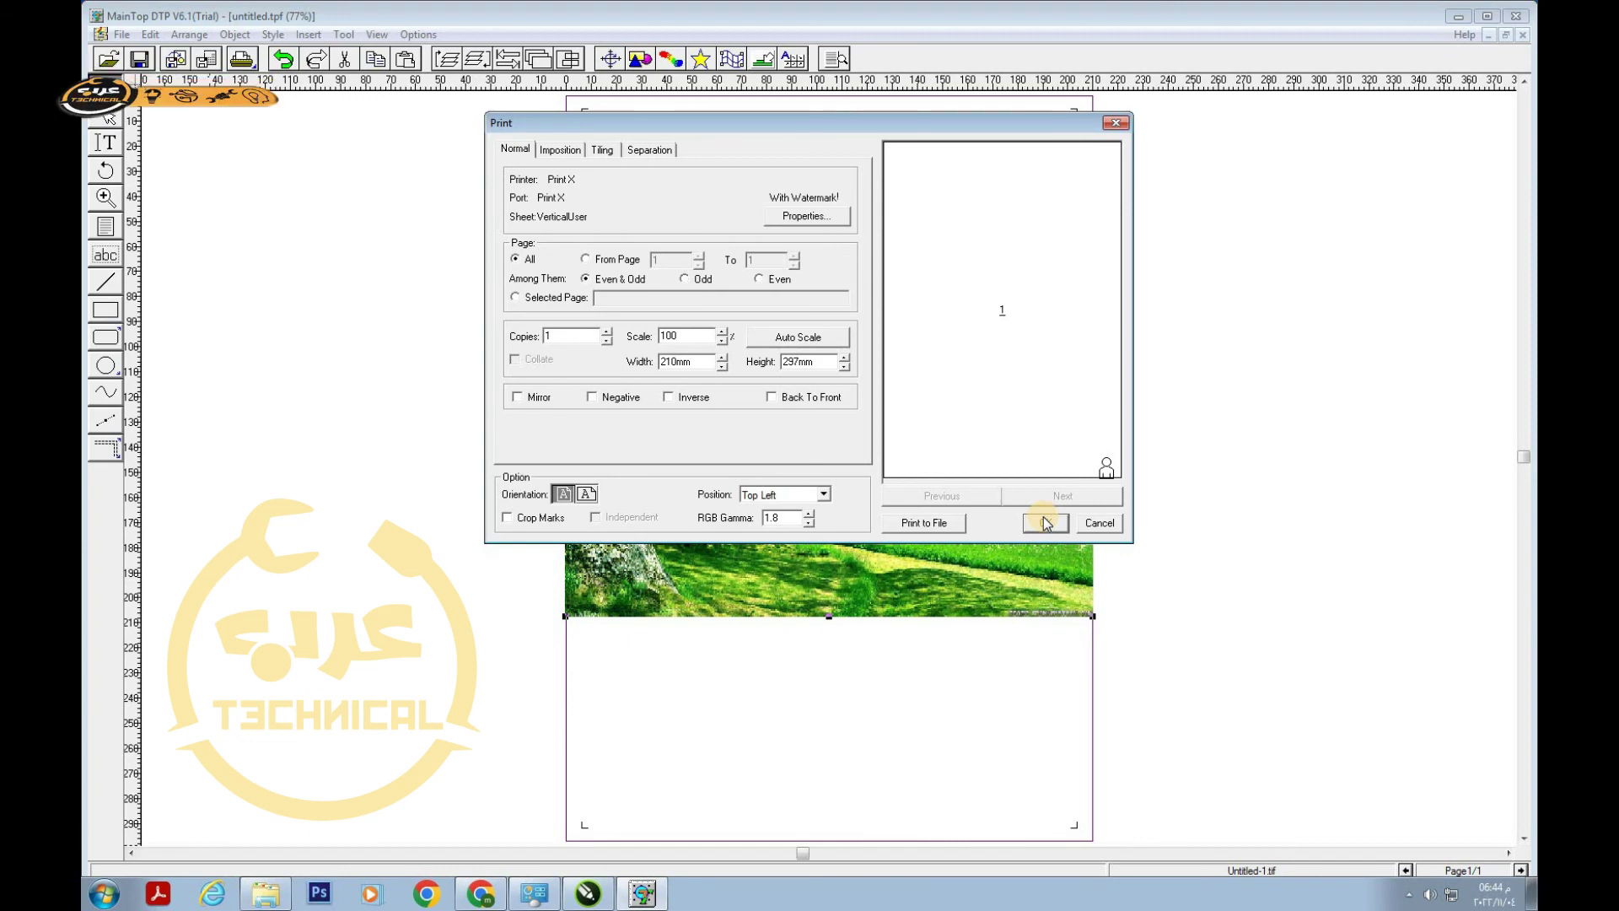
pyautogui.click(1100, 522)
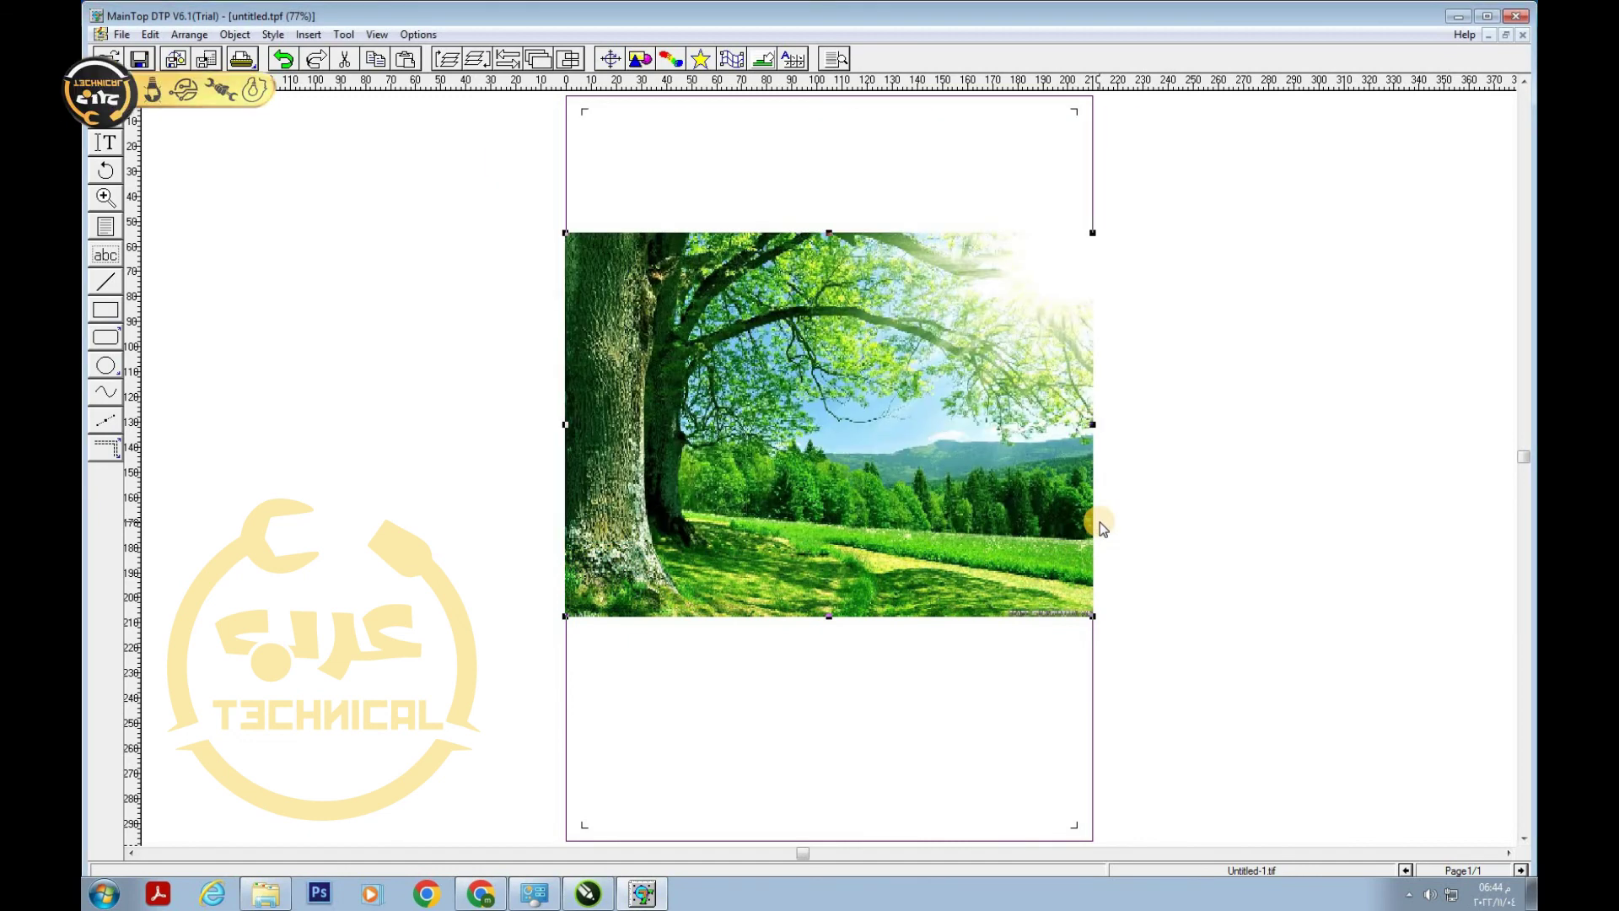